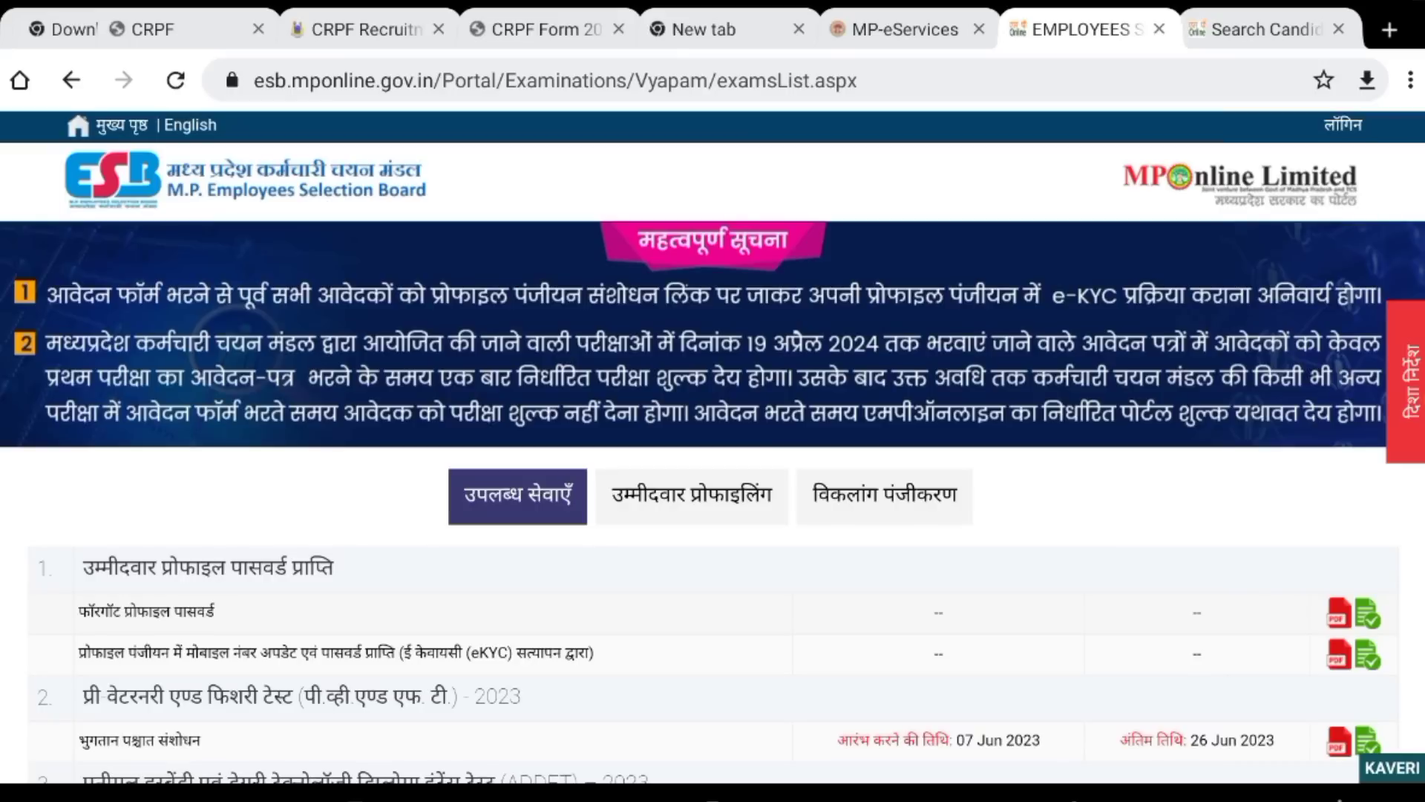
scroll(712, 445, "down", 3)
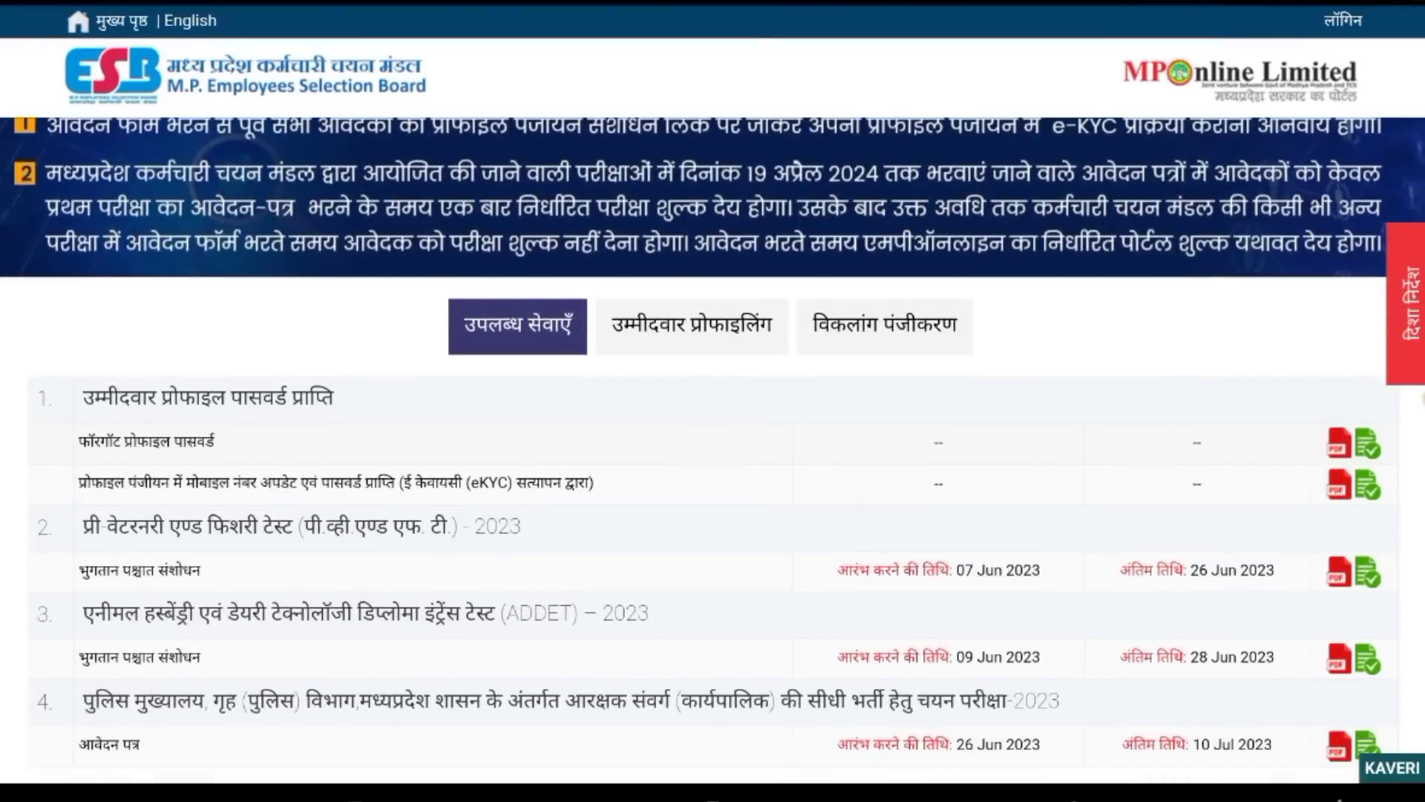
scroll(713, 445, "down", 3)
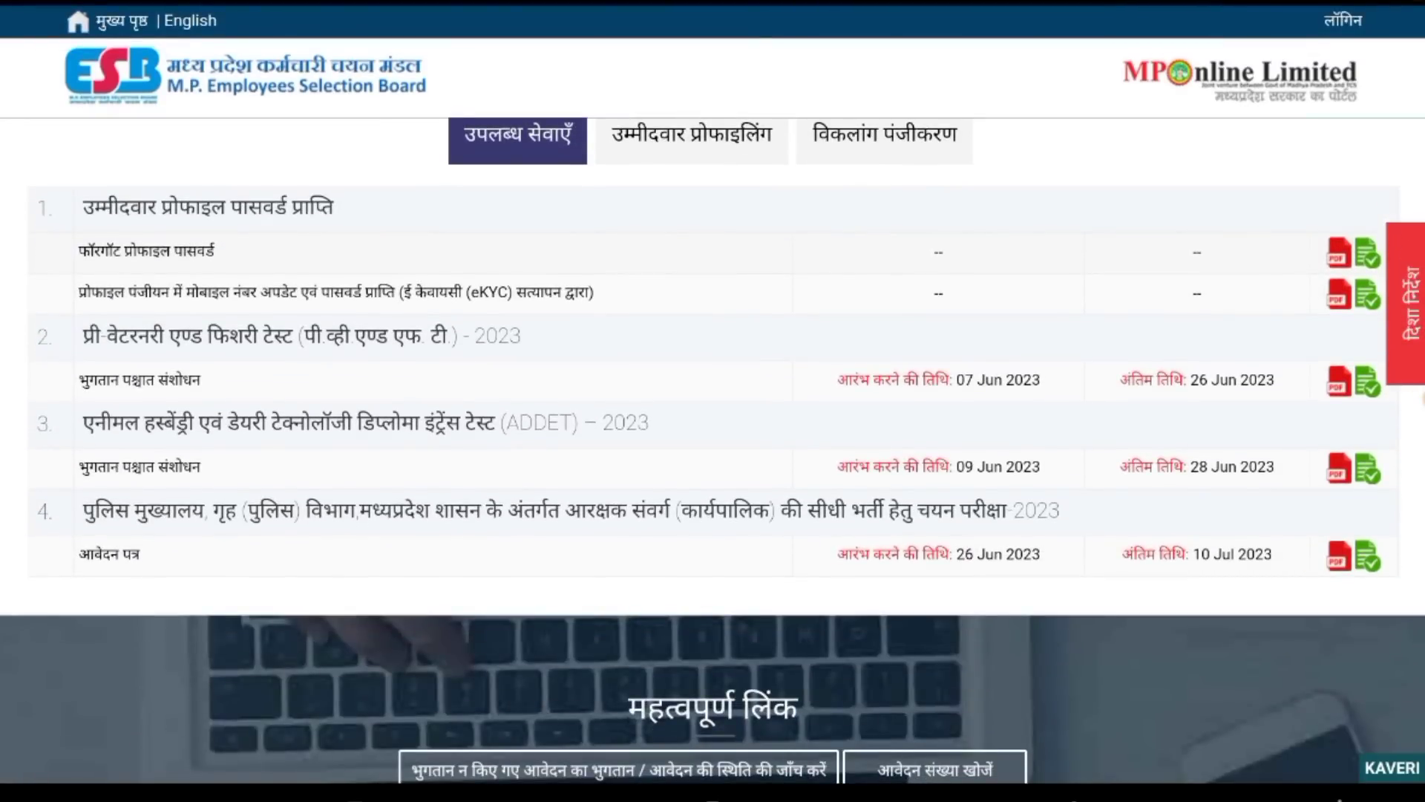
scroll(713, 445, "down", 2)
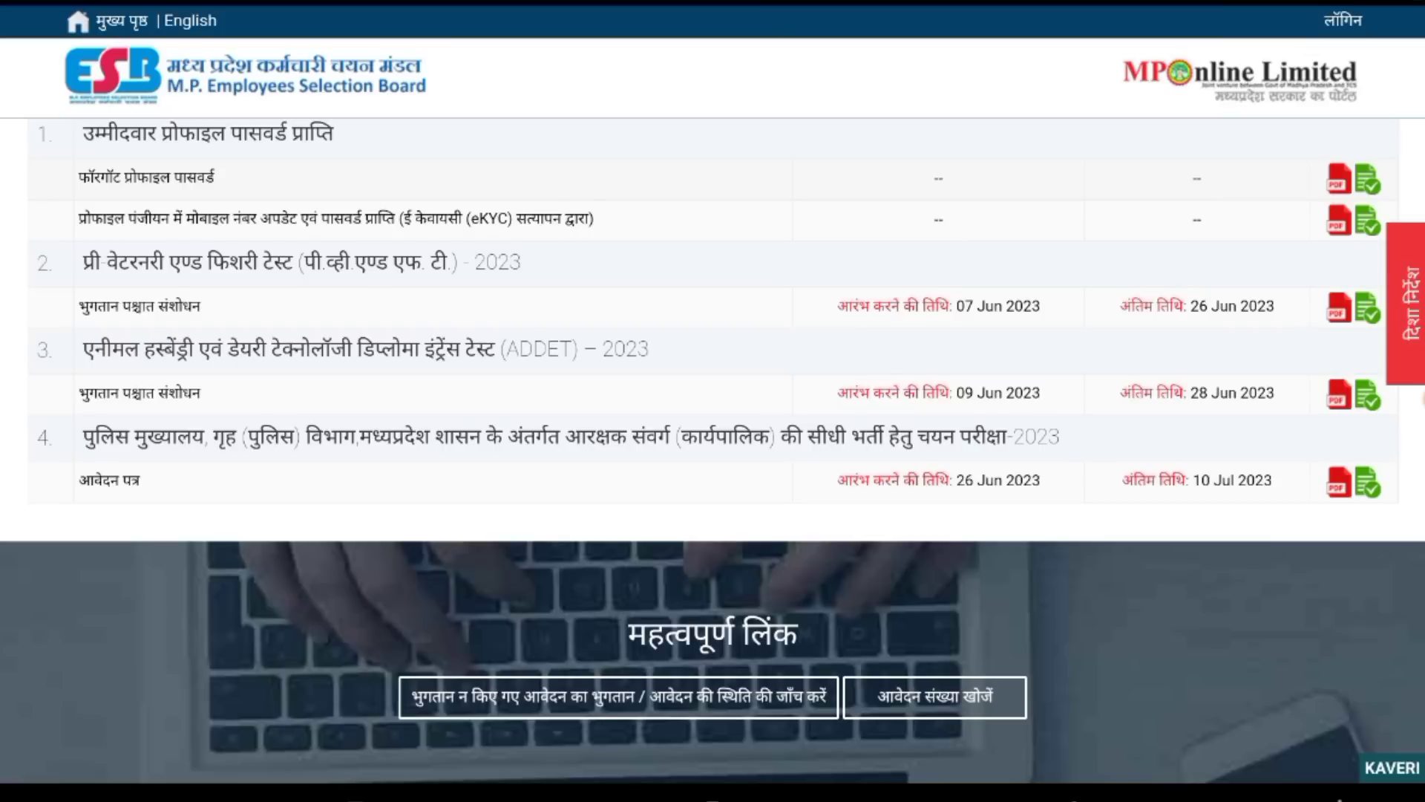
left_click_drag(713, 4, 713, 118)
Open the Police Constable 2023 application from row 4, accept the candidate declaration and continue.
left_click(1368, 482)
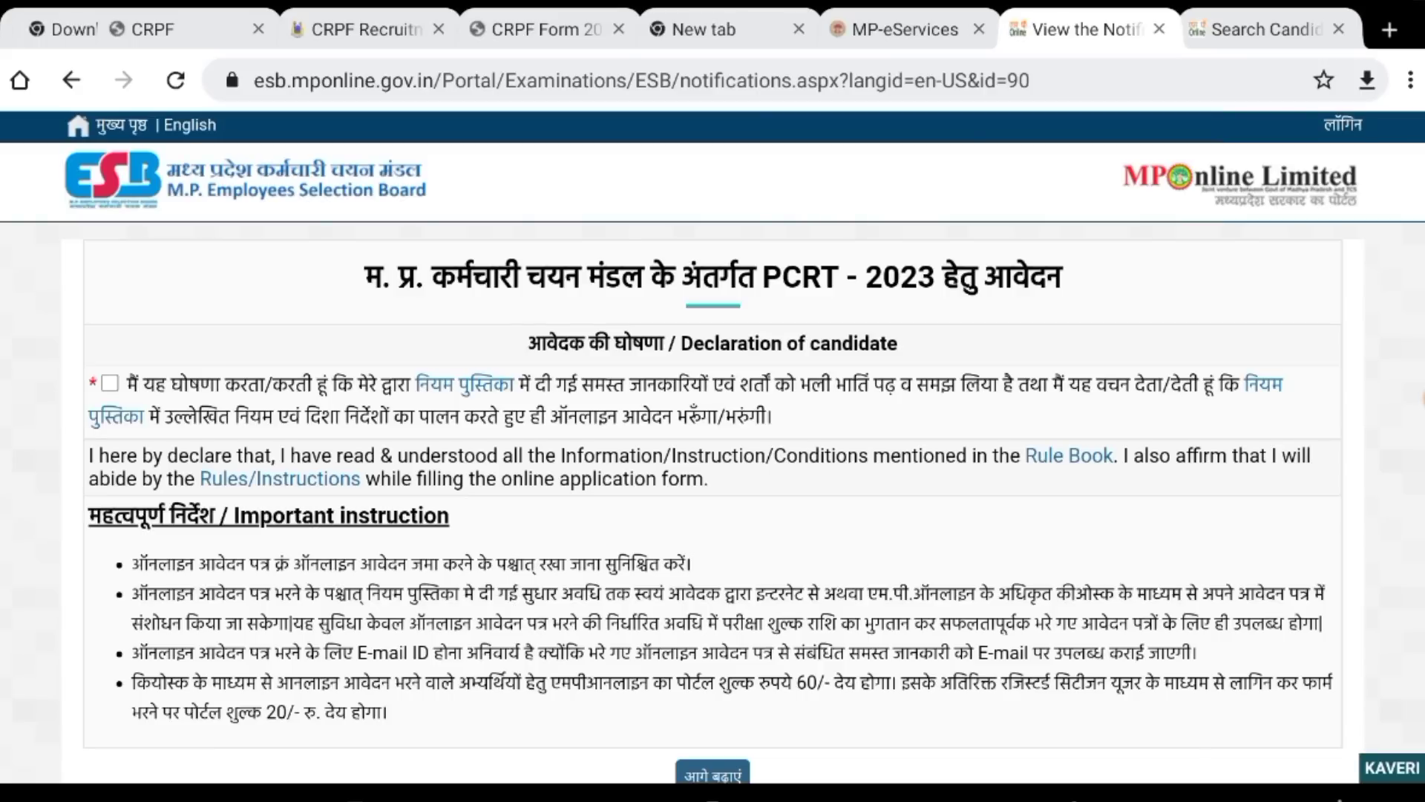
scroll(712, 446, "down", 2)
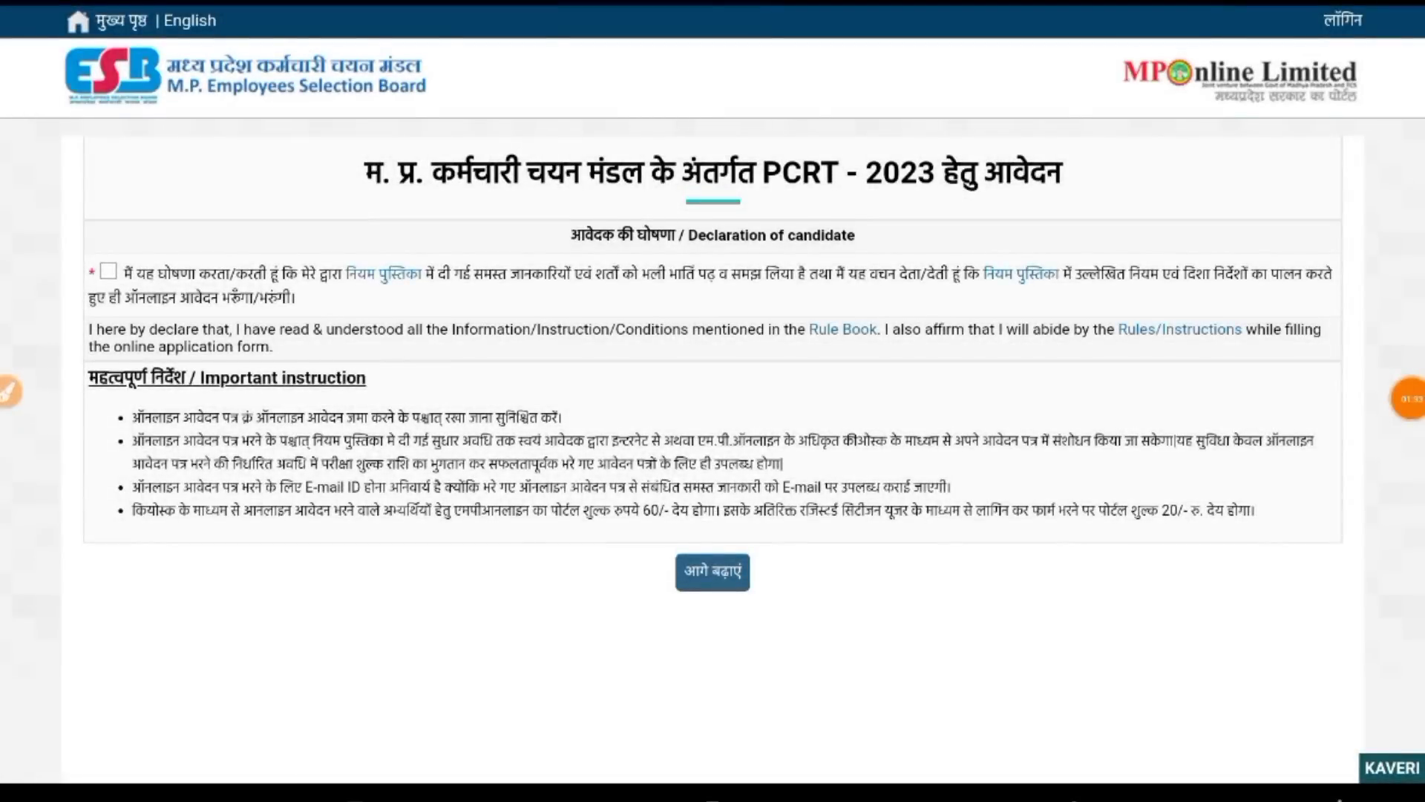
scroll(713, 401, "up", 1)
left_click(9, 391)
left_click_drag(63, 349, 74, 325)
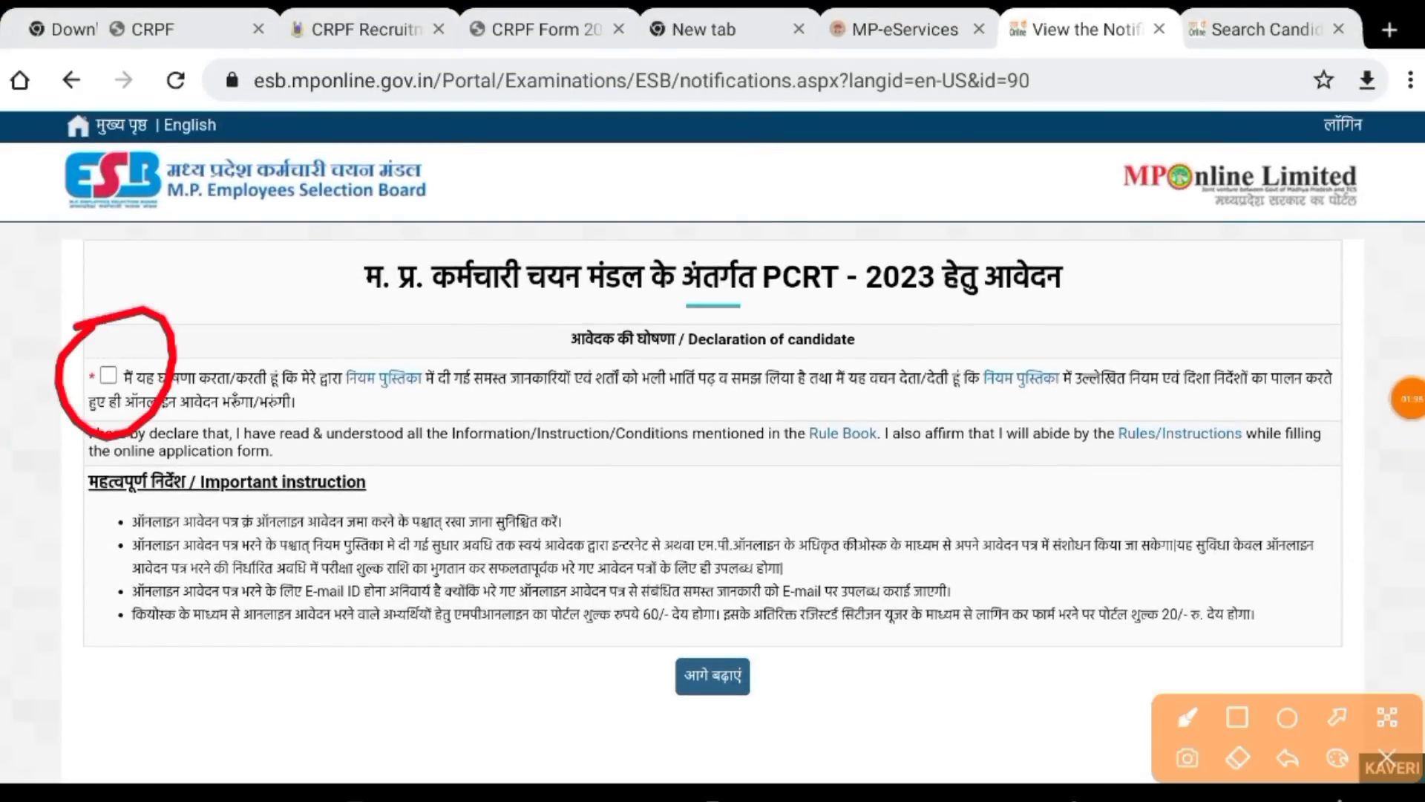
left_click(1386, 757)
left_click(108, 376)
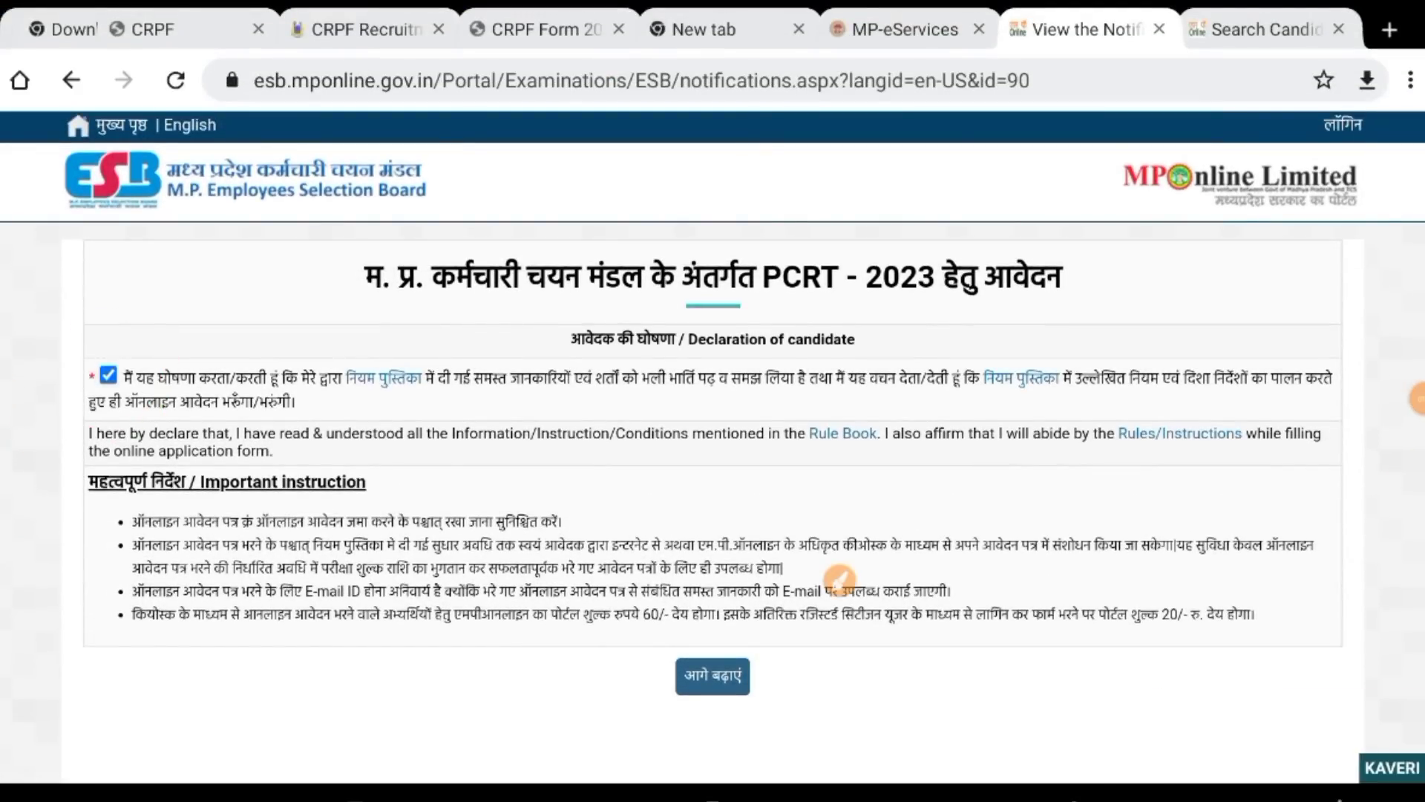
left_click(713, 676)
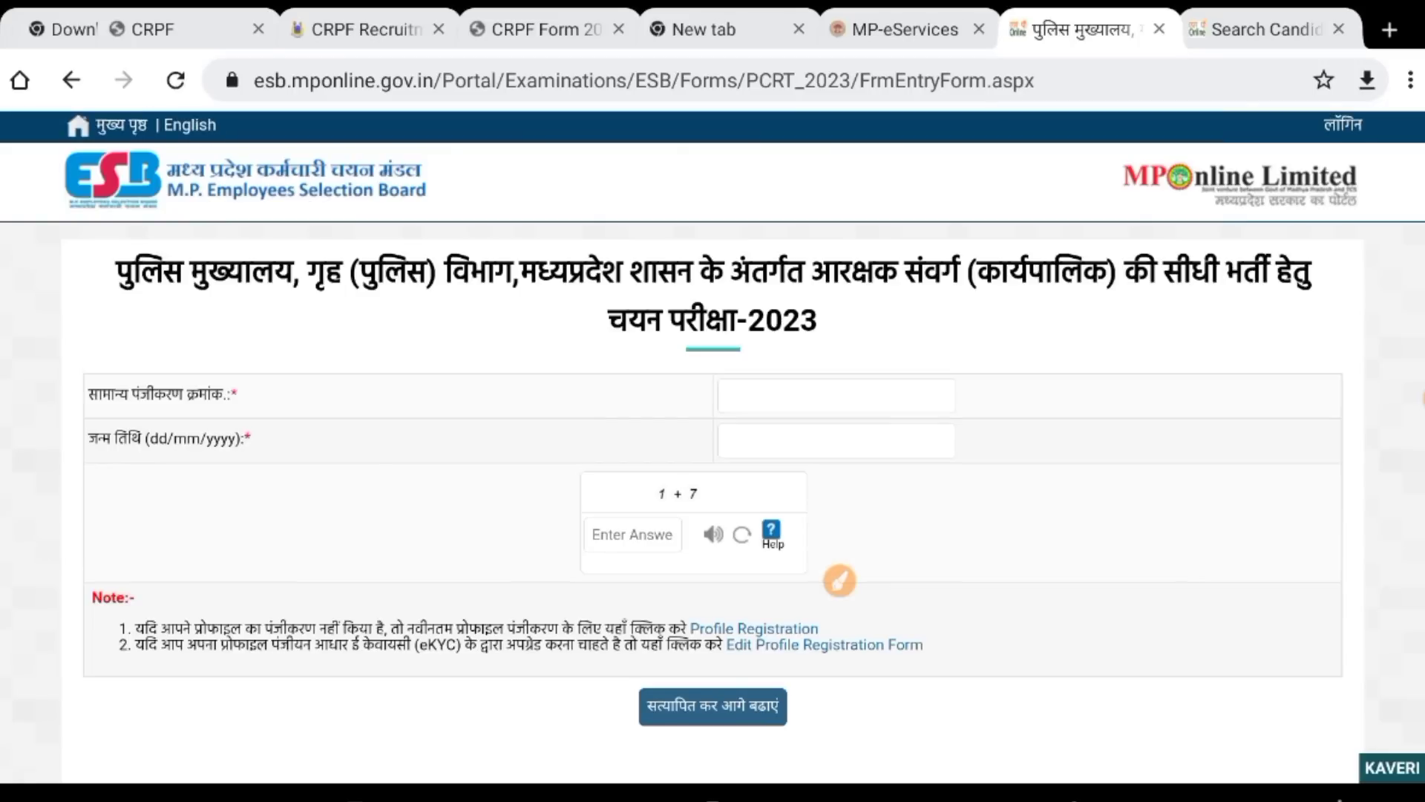
Review the PCRT-2023 entry form, then follow the 'Profile Registration' link in its Note section.
scroll(712, 401, "down", 3)
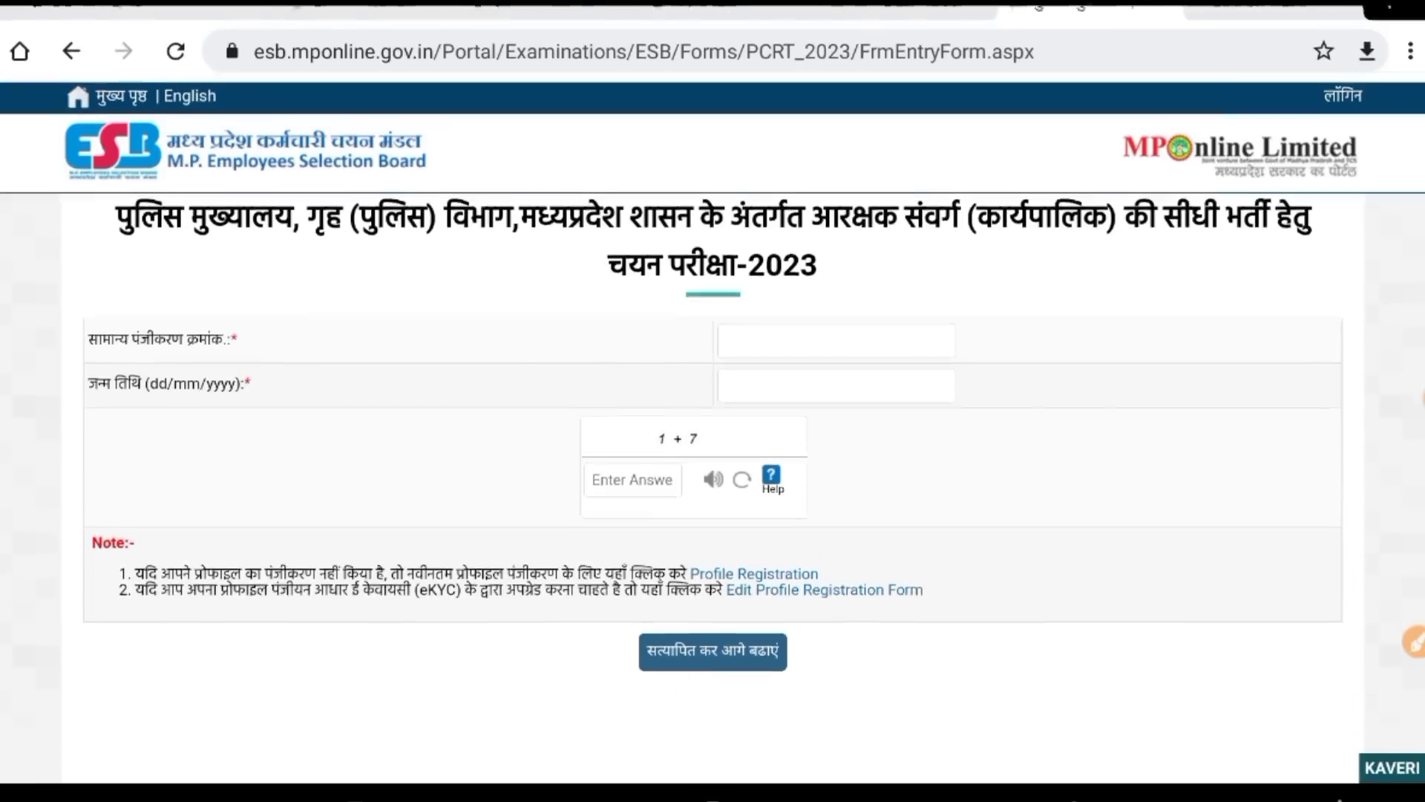
scroll(713, 401, "up", 1)
left_click(1414, 642)
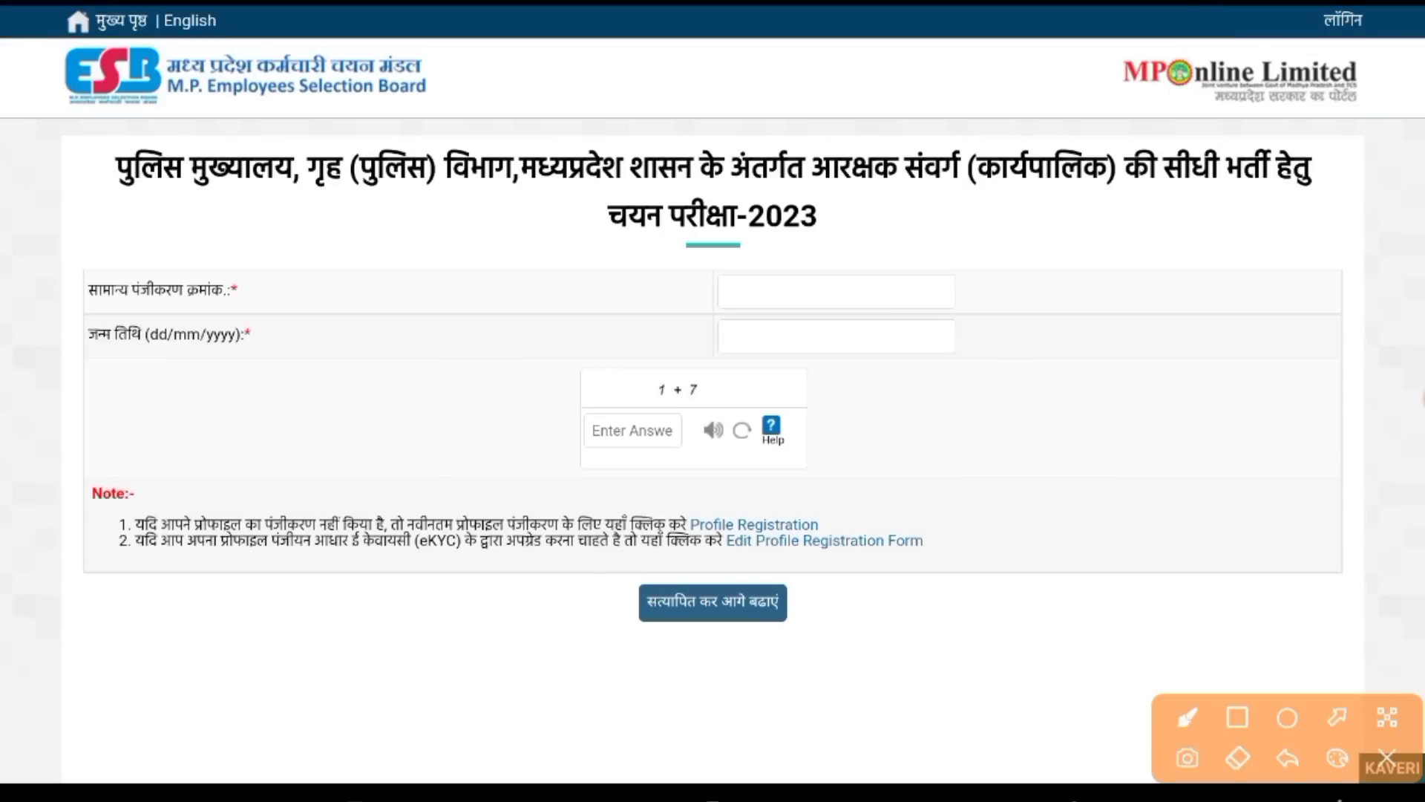
mouse_move(273, 292)
left_mouse_down()
mouse_move(646, 290)
mouse_move(669, 310)
left_mouse_up()
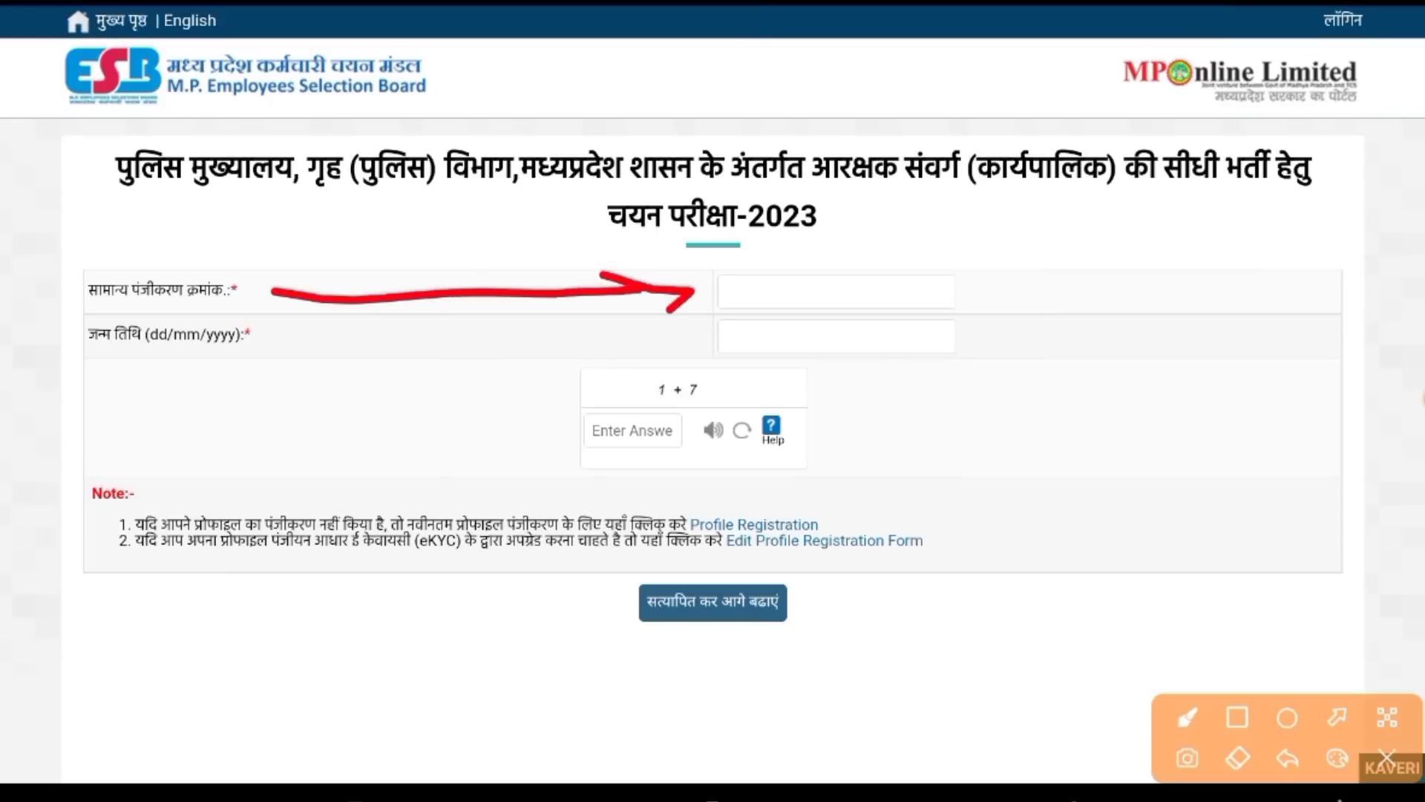
mouse_move(315, 334)
left_mouse_down()
mouse_move(683, 334)
mouse_move(643, 374)
left_mouse_up()
mouse_move(572, 479)
left_mouse_down()
mouse_move(650, 465)
mouse_move(628, 467)
left_mouse_up()
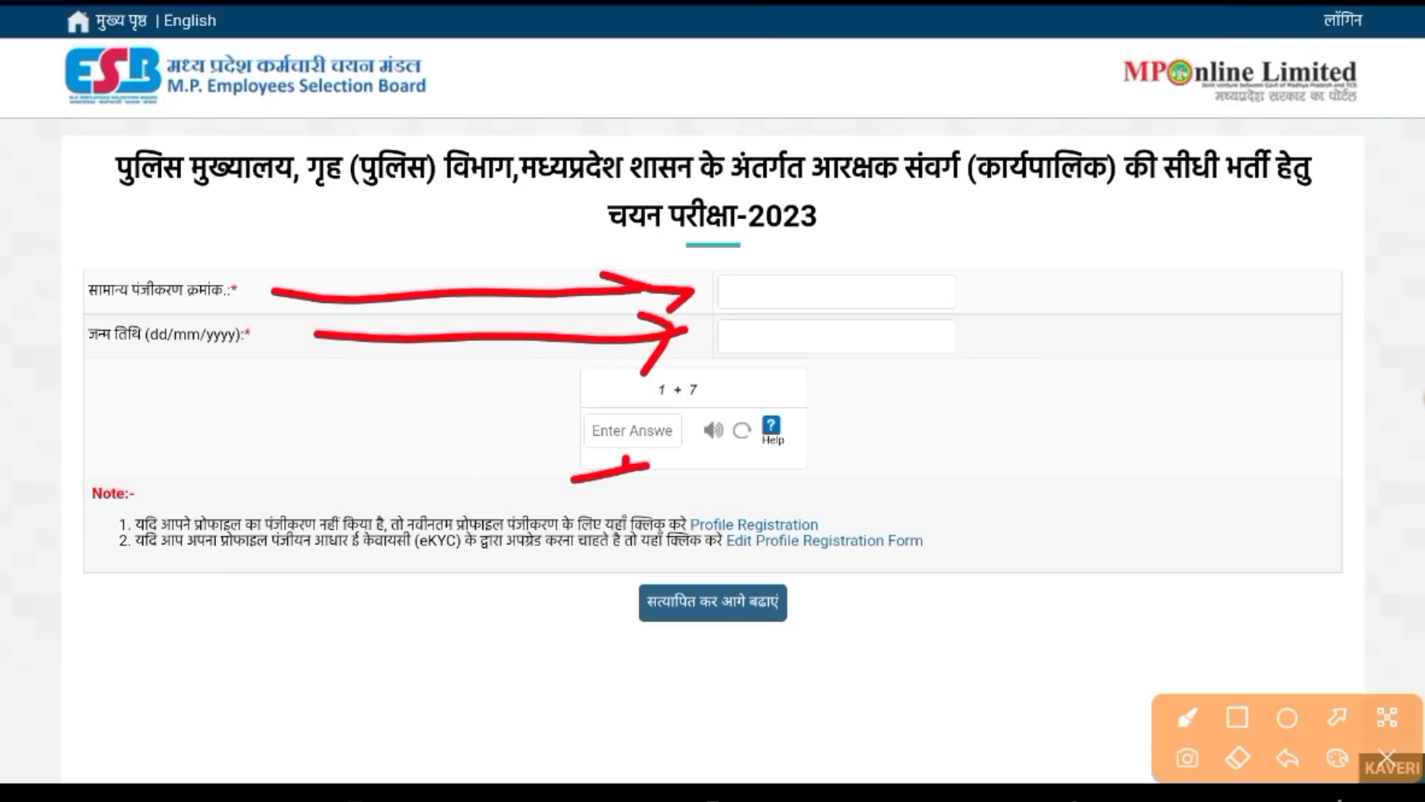
left_click(1387, 757)
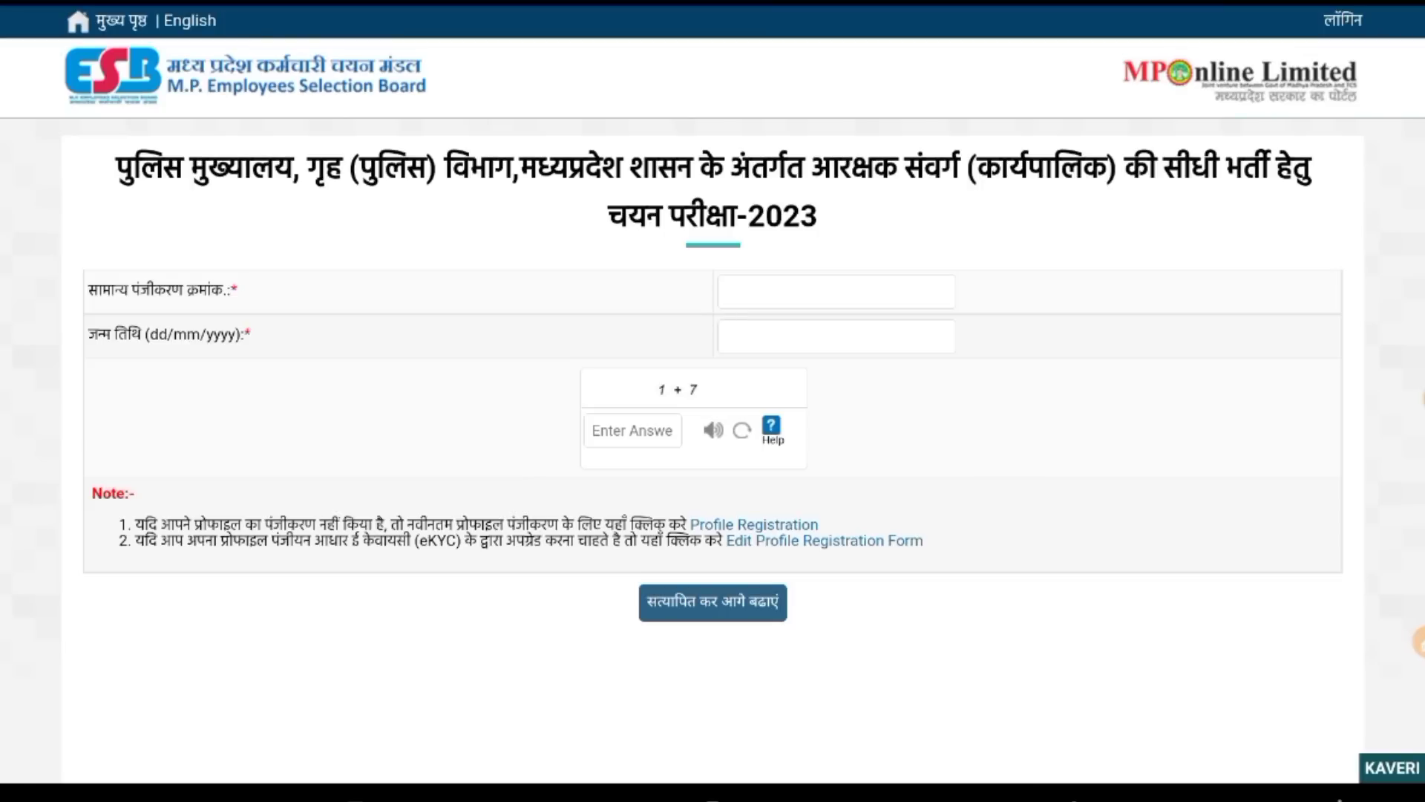
left_click(1414, 642)
mouse_move(757, 480)
left_mouse_down()
mouse_move(816, 487)
mouse_move(817, 468)
mouse_move(765, 606)
left_mouse_up()
left_click(1387, 758)
left_click(755, 525)
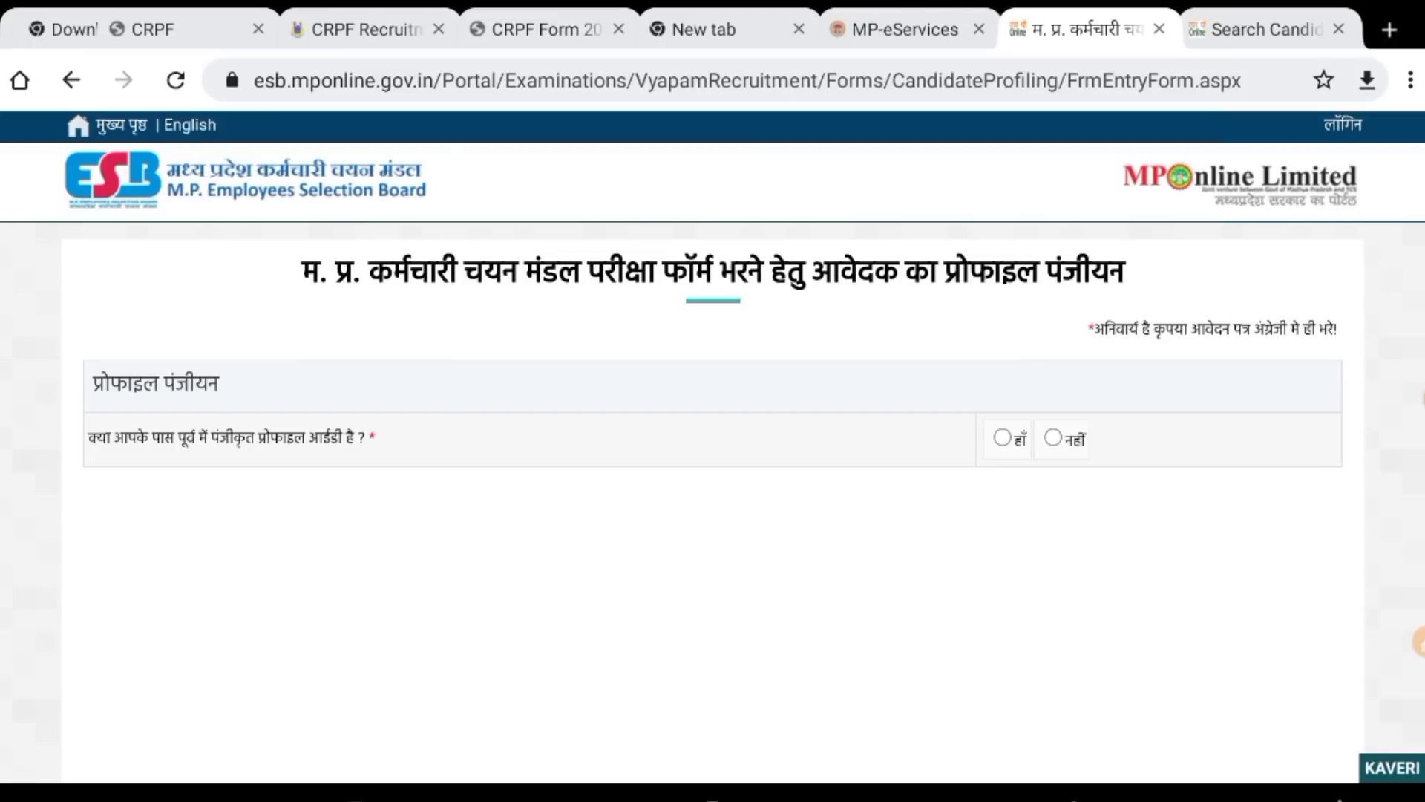
Go back to the exams list and show the उम्मीदवार प्रोफाइलिंग (candidate profiling) options.
key("alt+Left")
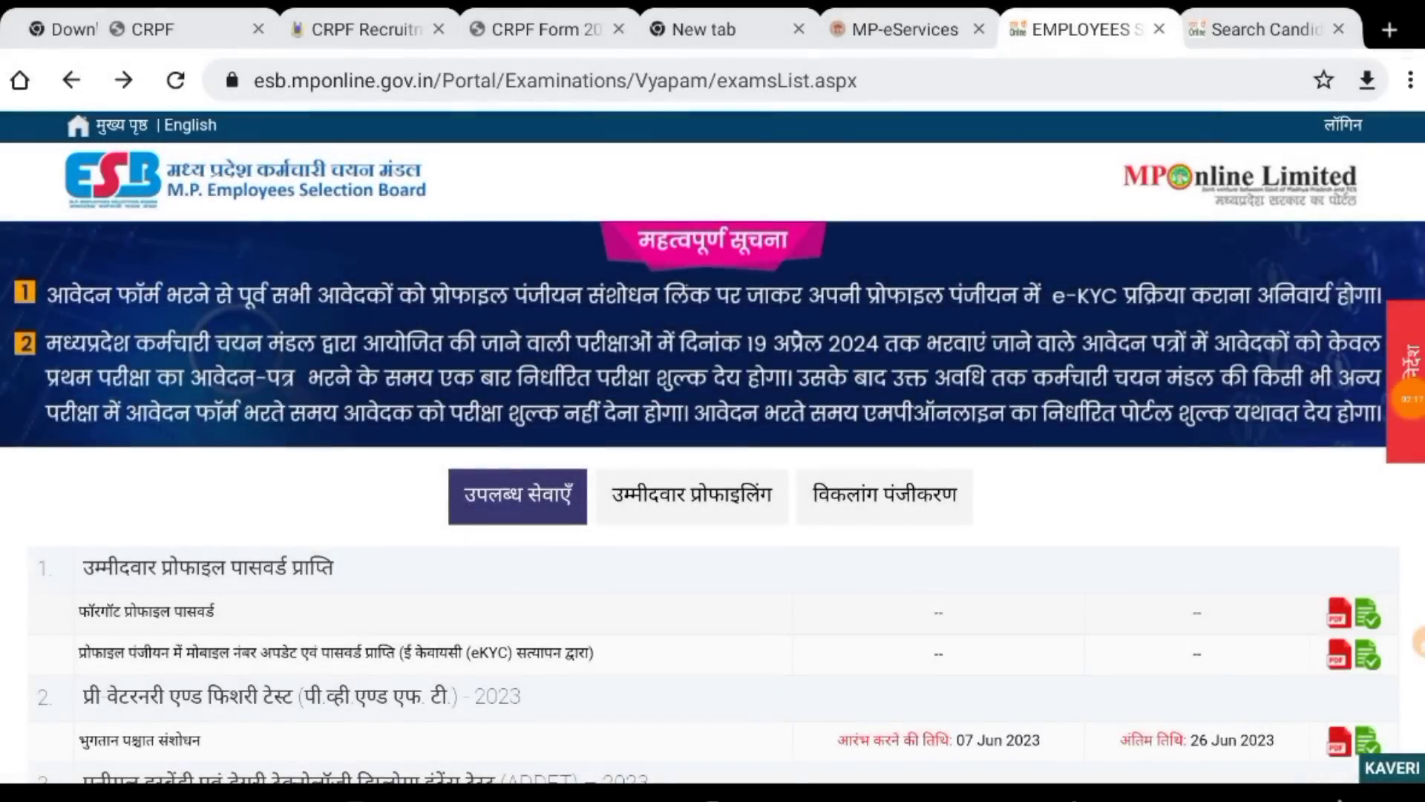
scroll(713, 446, "down", 5)
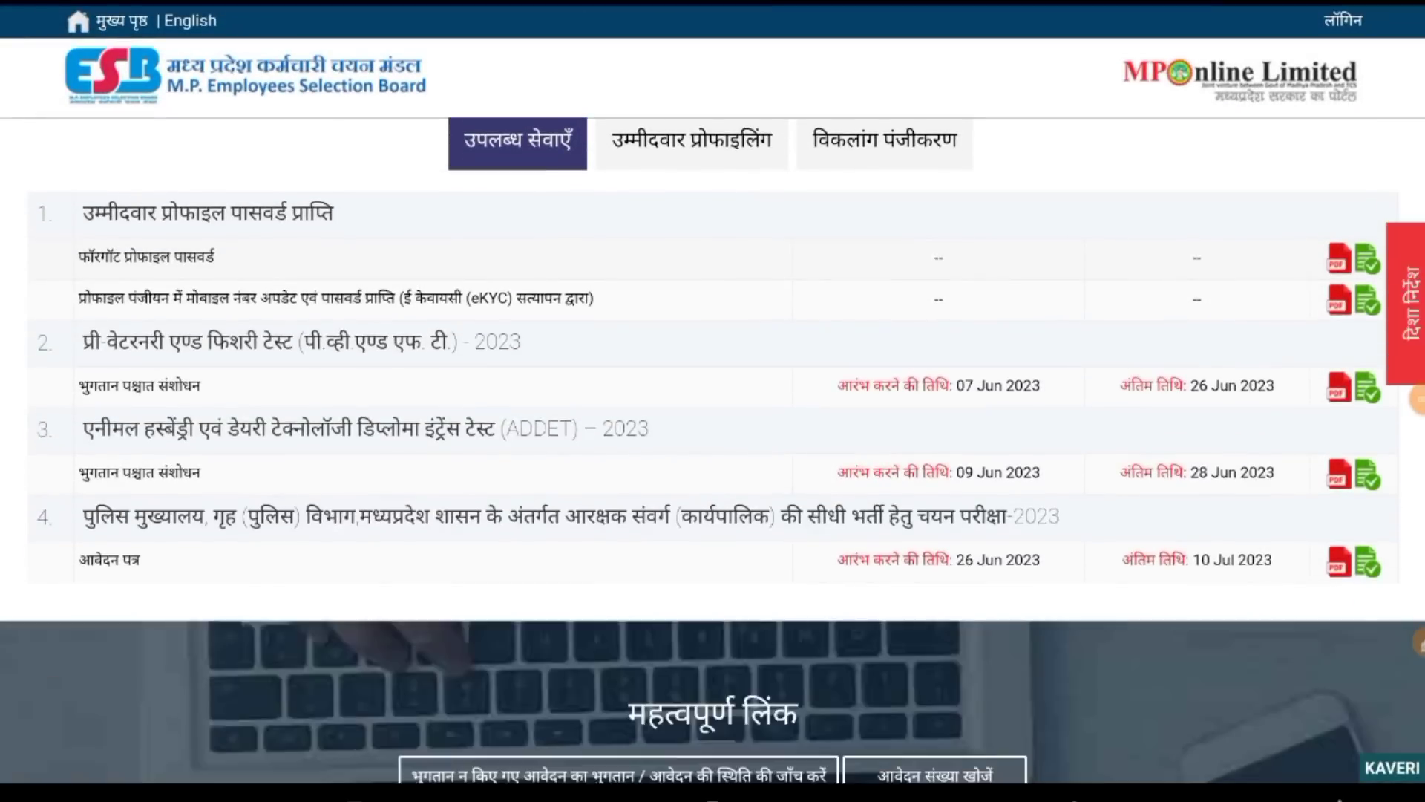
left_click(1418, 642)
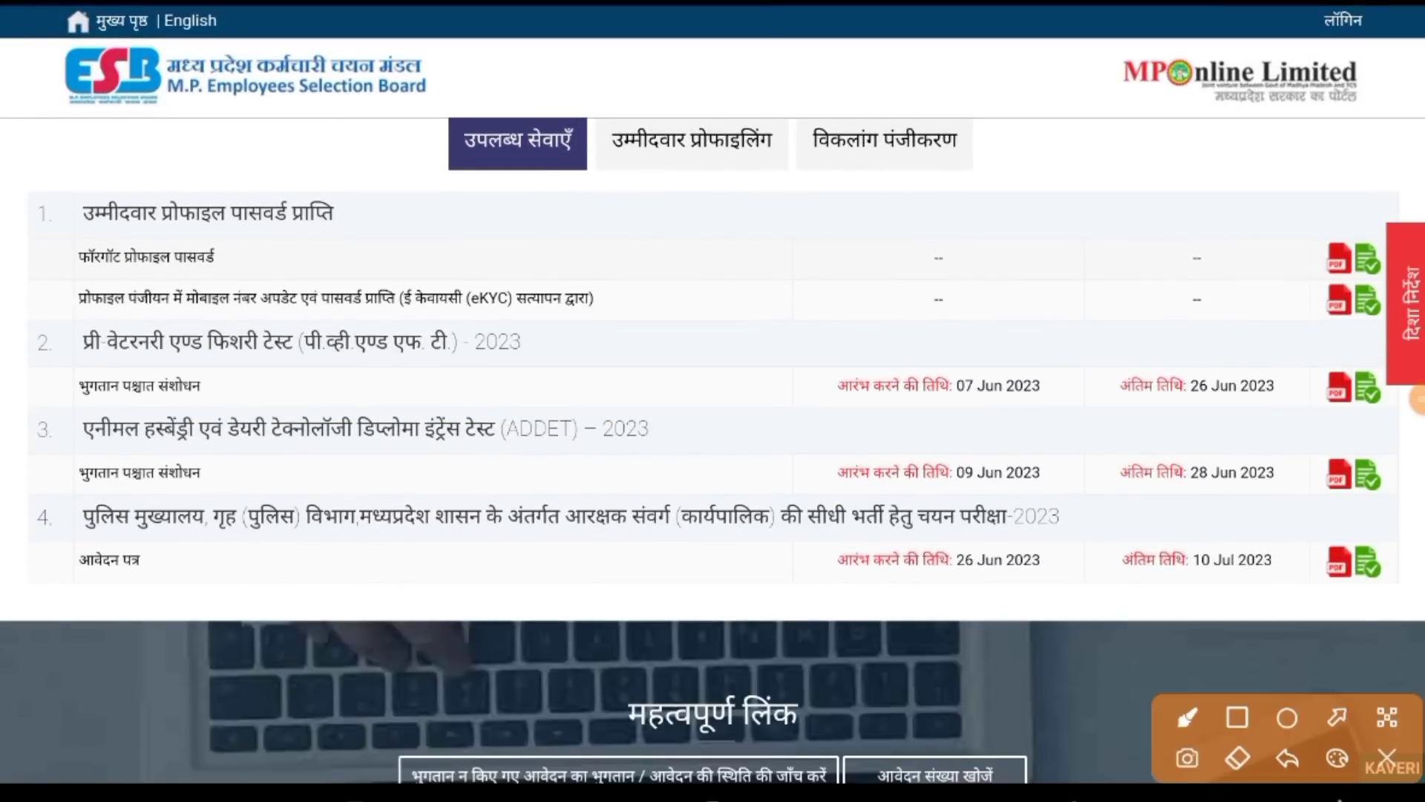
left_click_drag(592, 183, 787, 178)
left_click(1387, 758)
left_click(691, 142)
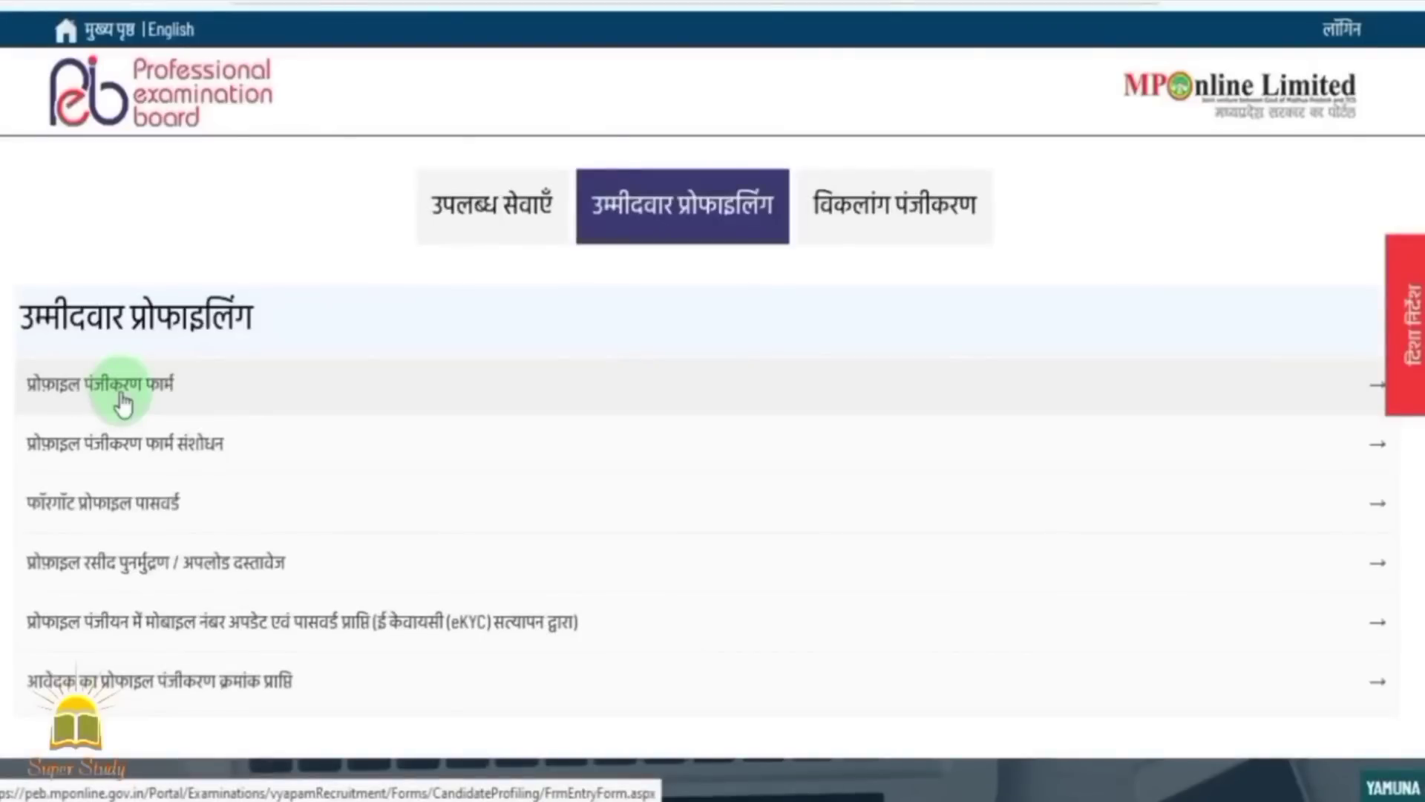
Open the profile registration form and answer नहीं to having a registered profile ID.
left_click(122, 396)
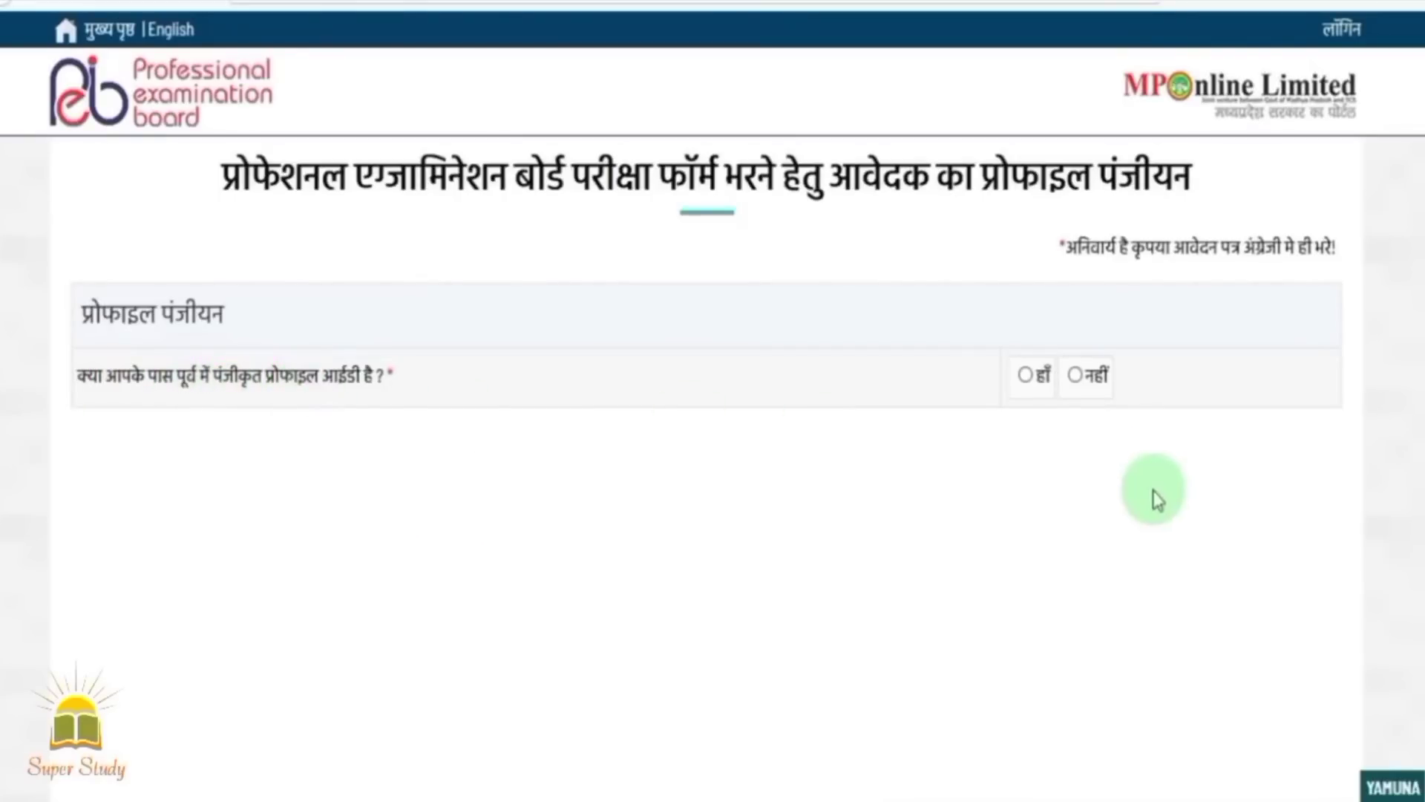
left_click(1024, 376)
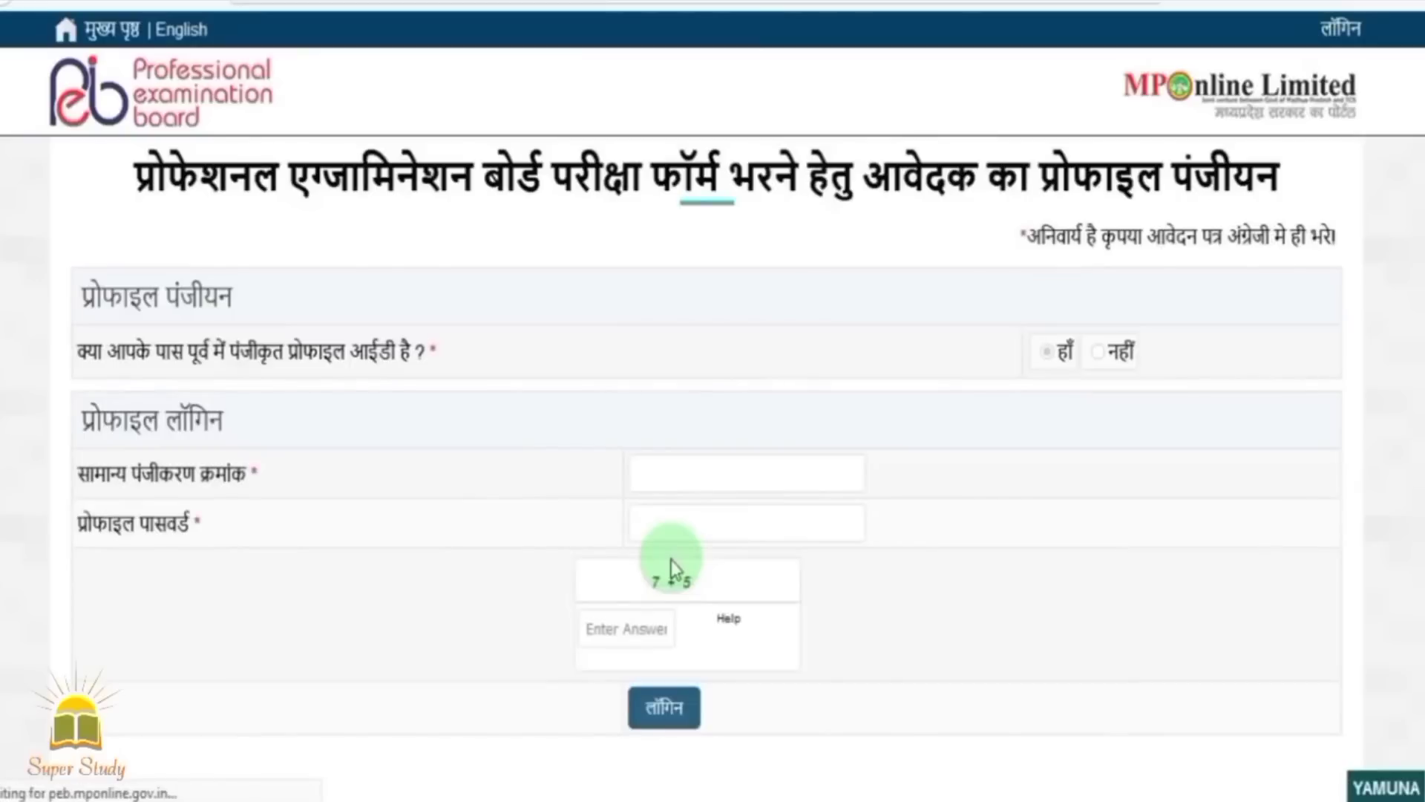
left_click(1099, 349)
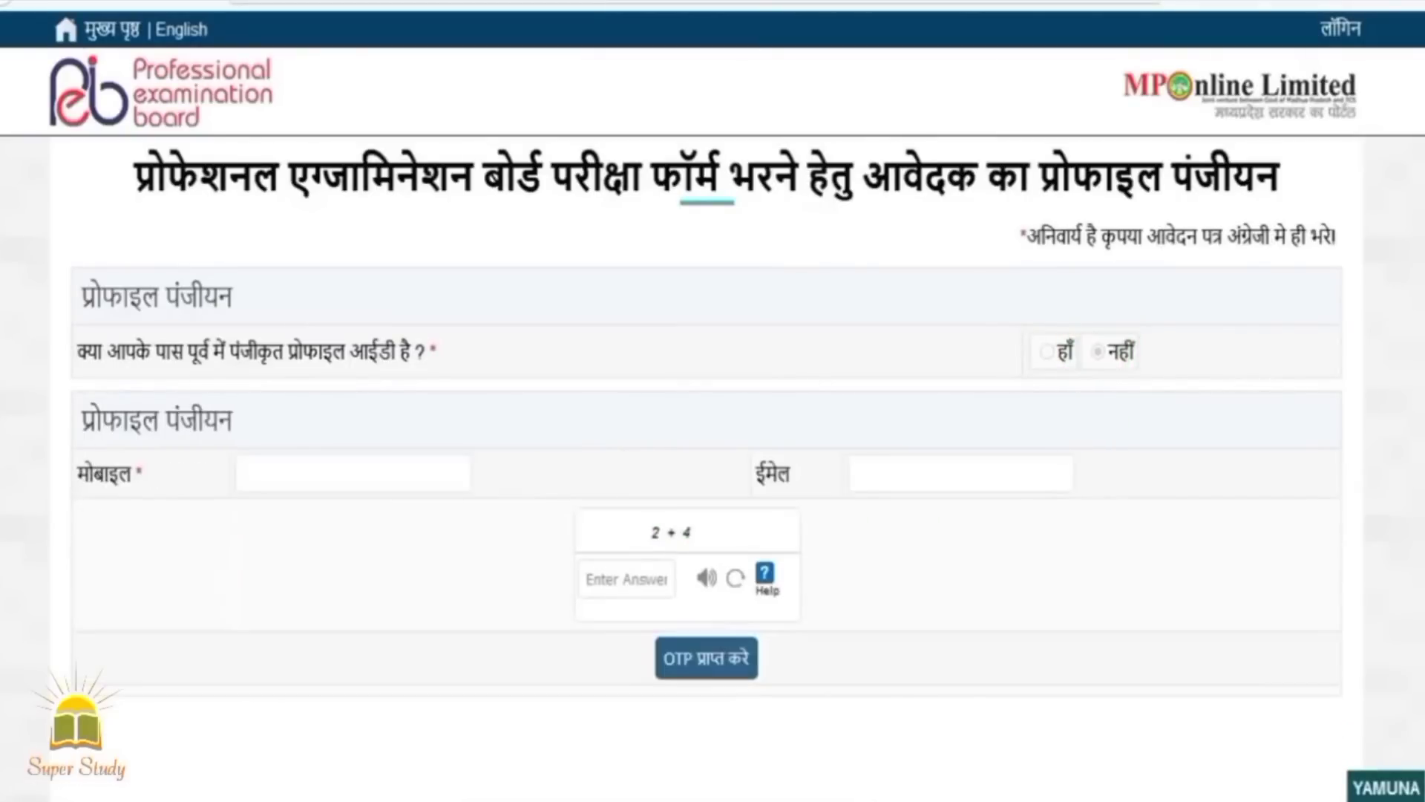
Enter the mobile number, e-mail and captcha, then request and verify the mobile OTP.
left_click(324, 470)
left_click(925, 476)
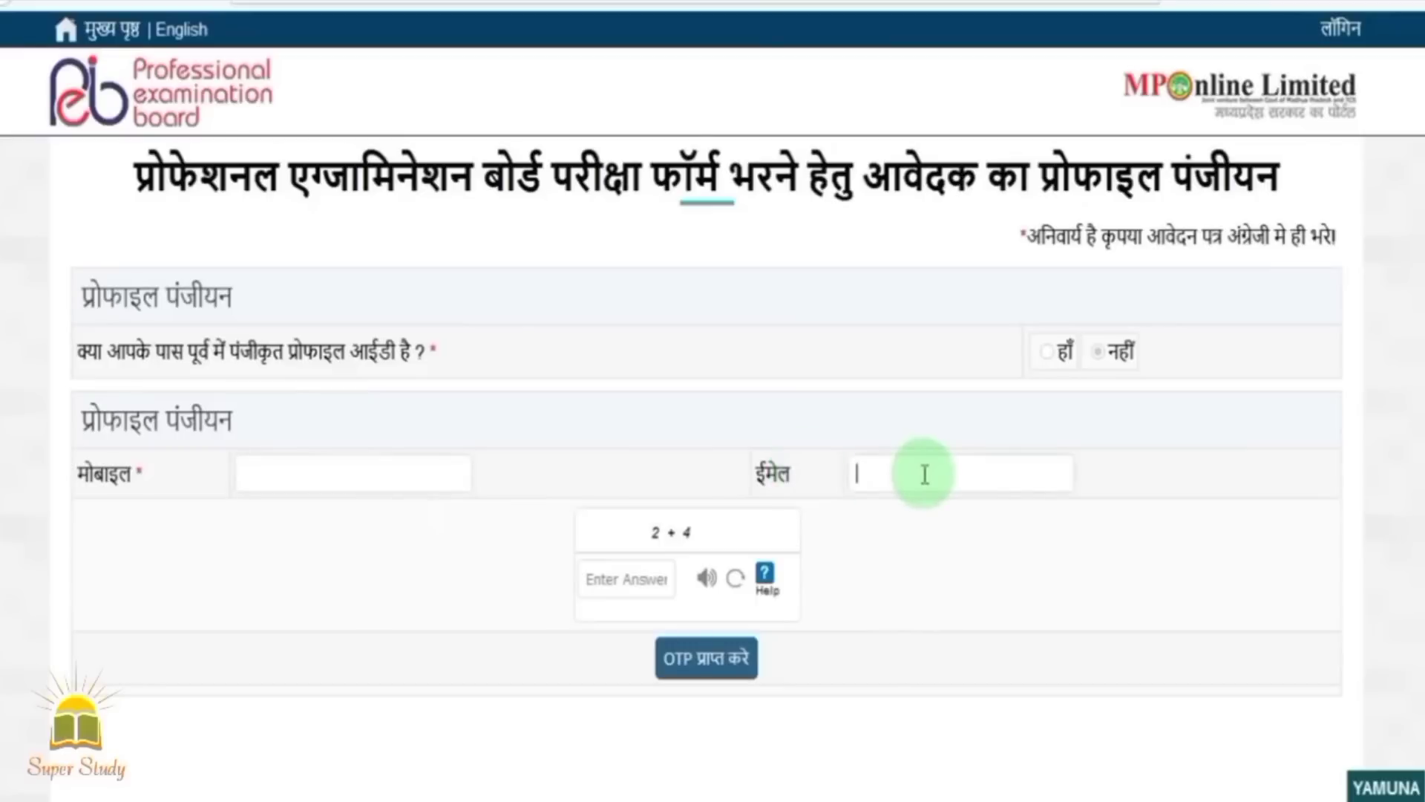
left_click(625, 580)
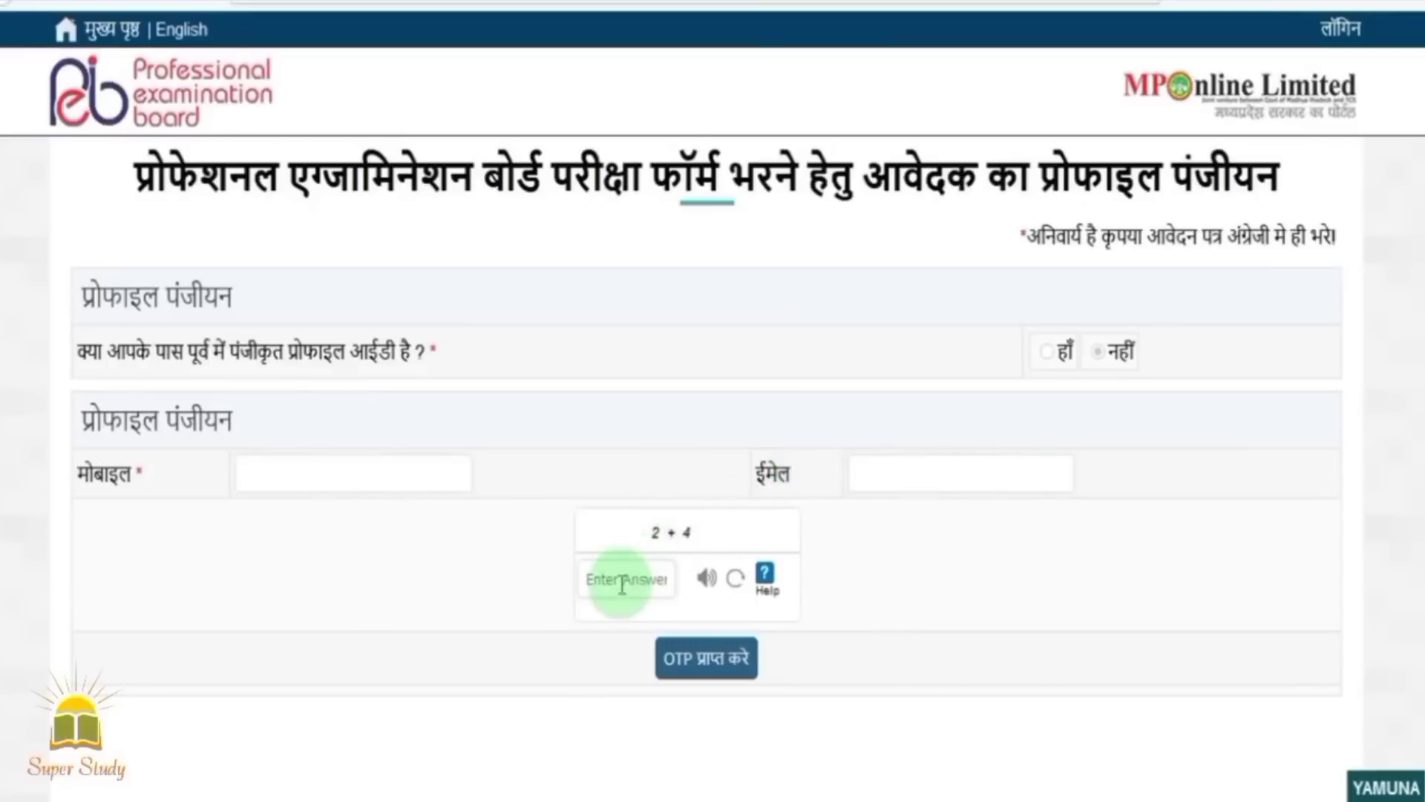
type("6")
left_click(682, 667)
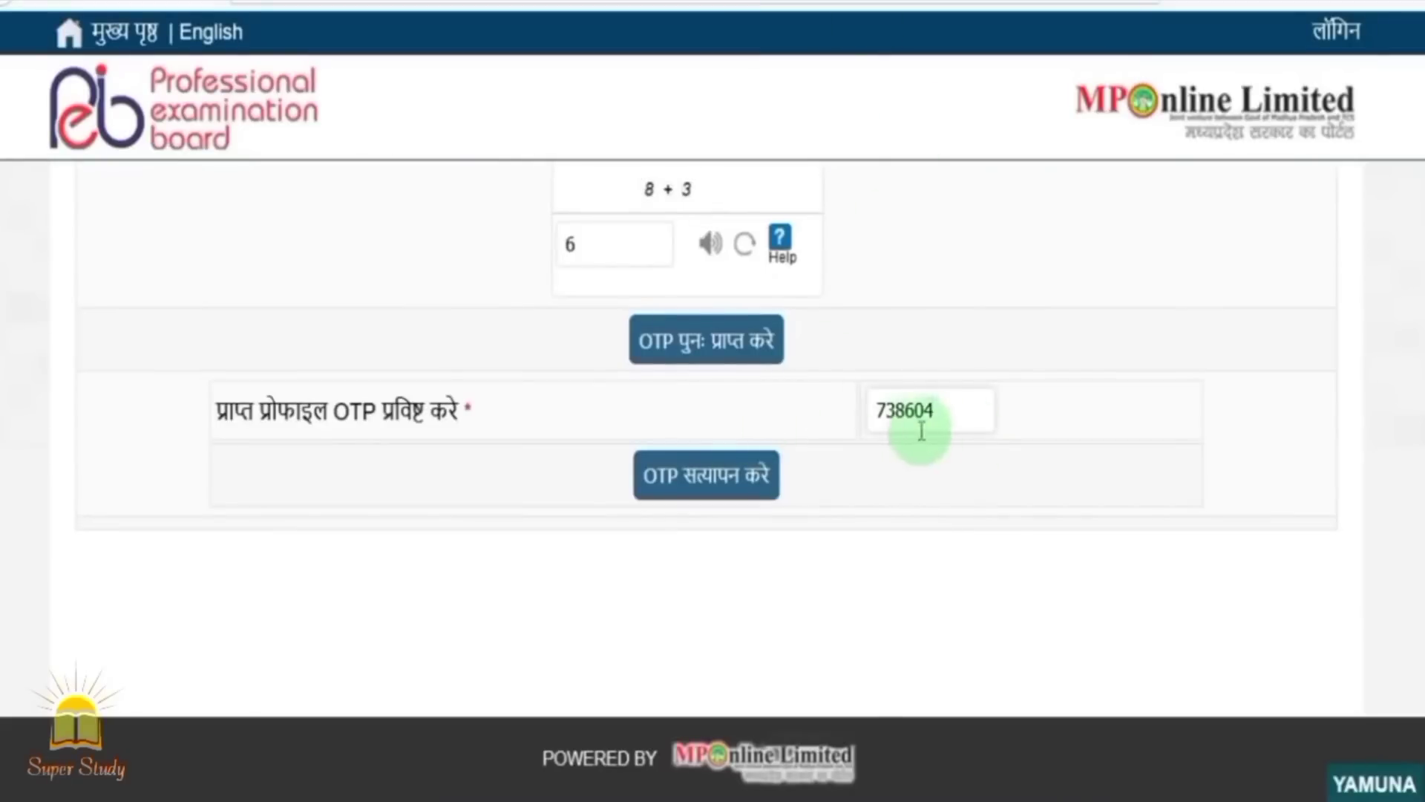
left_click(715, 496)
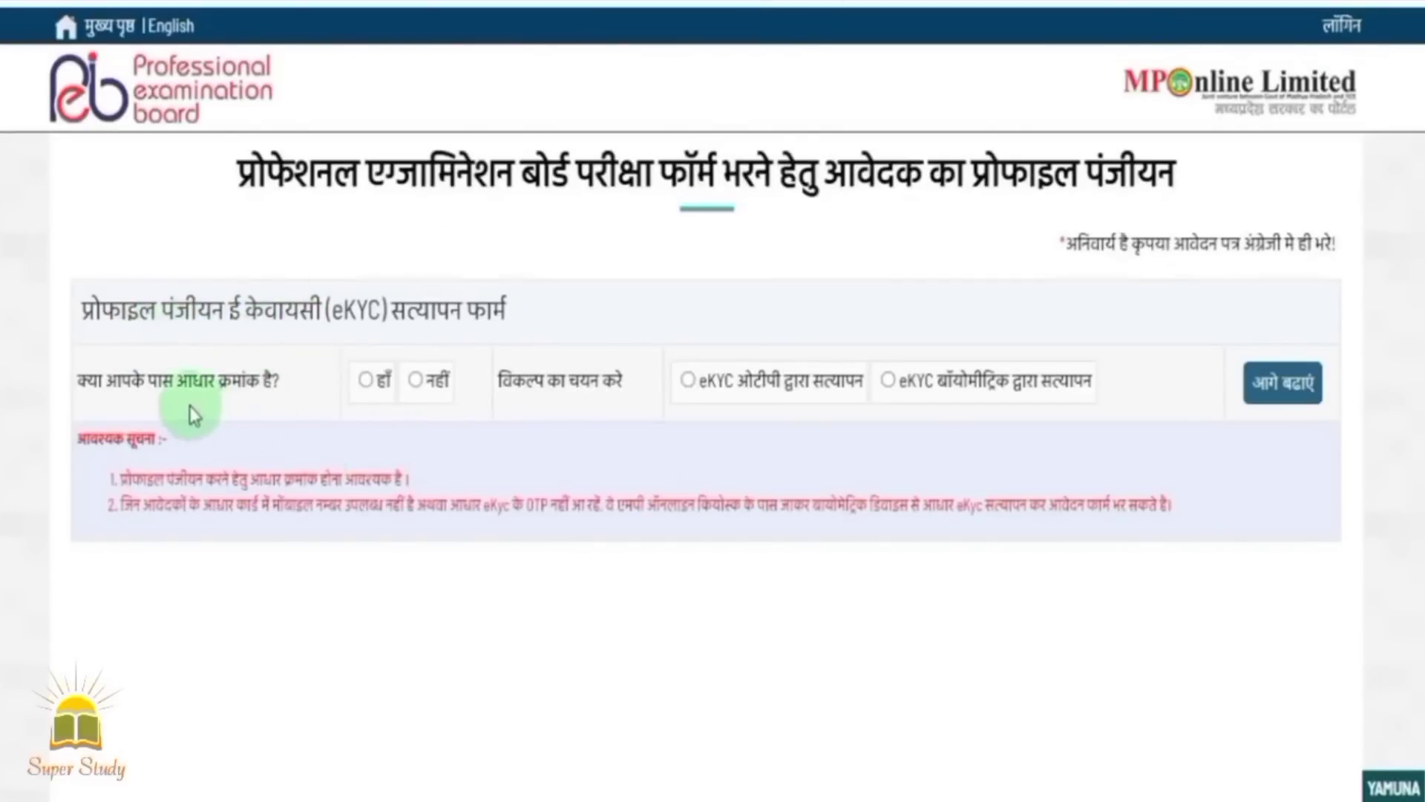
Answer हाँ to having an Aadhaar number and choose eKYC OTP verification.
left_click(366, 380)
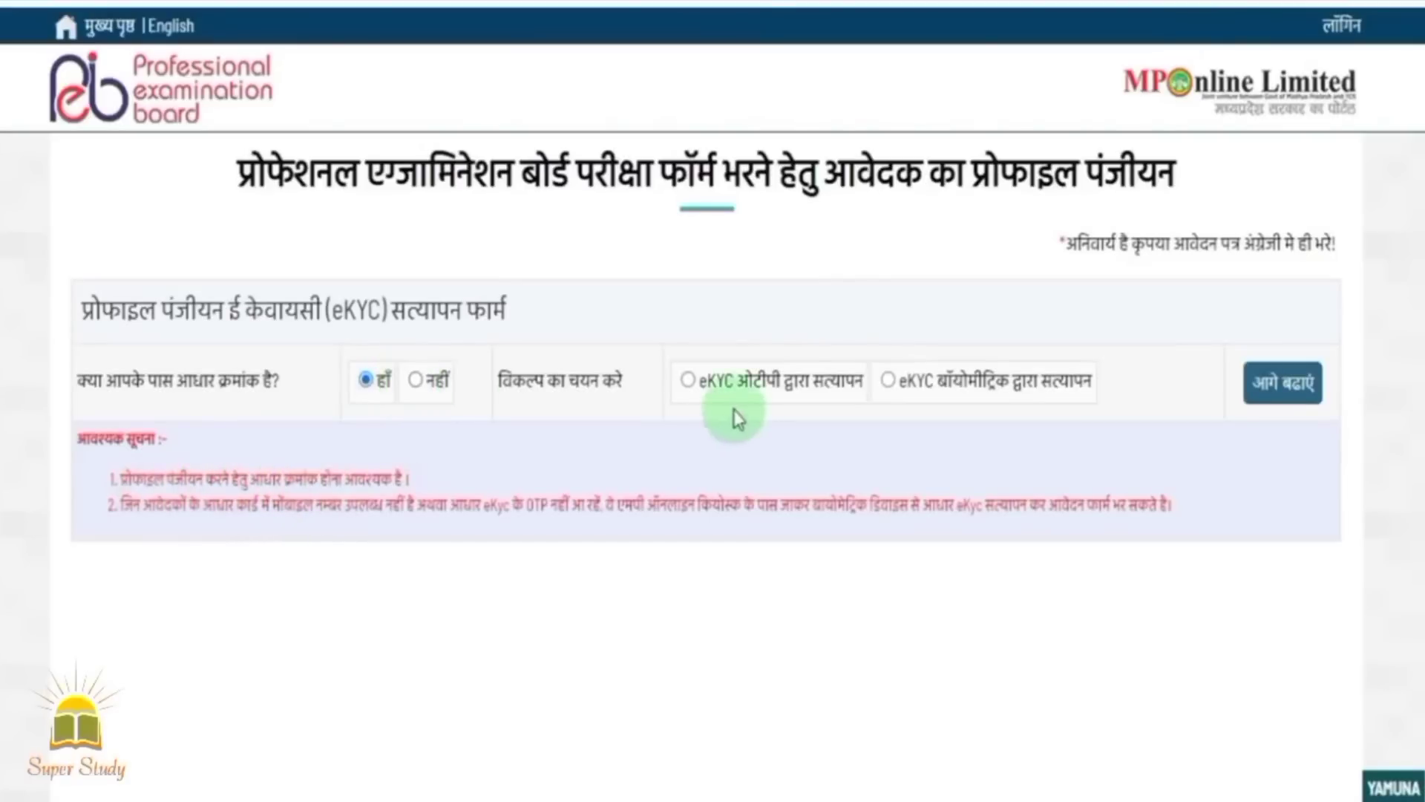
left_click(688, 381)
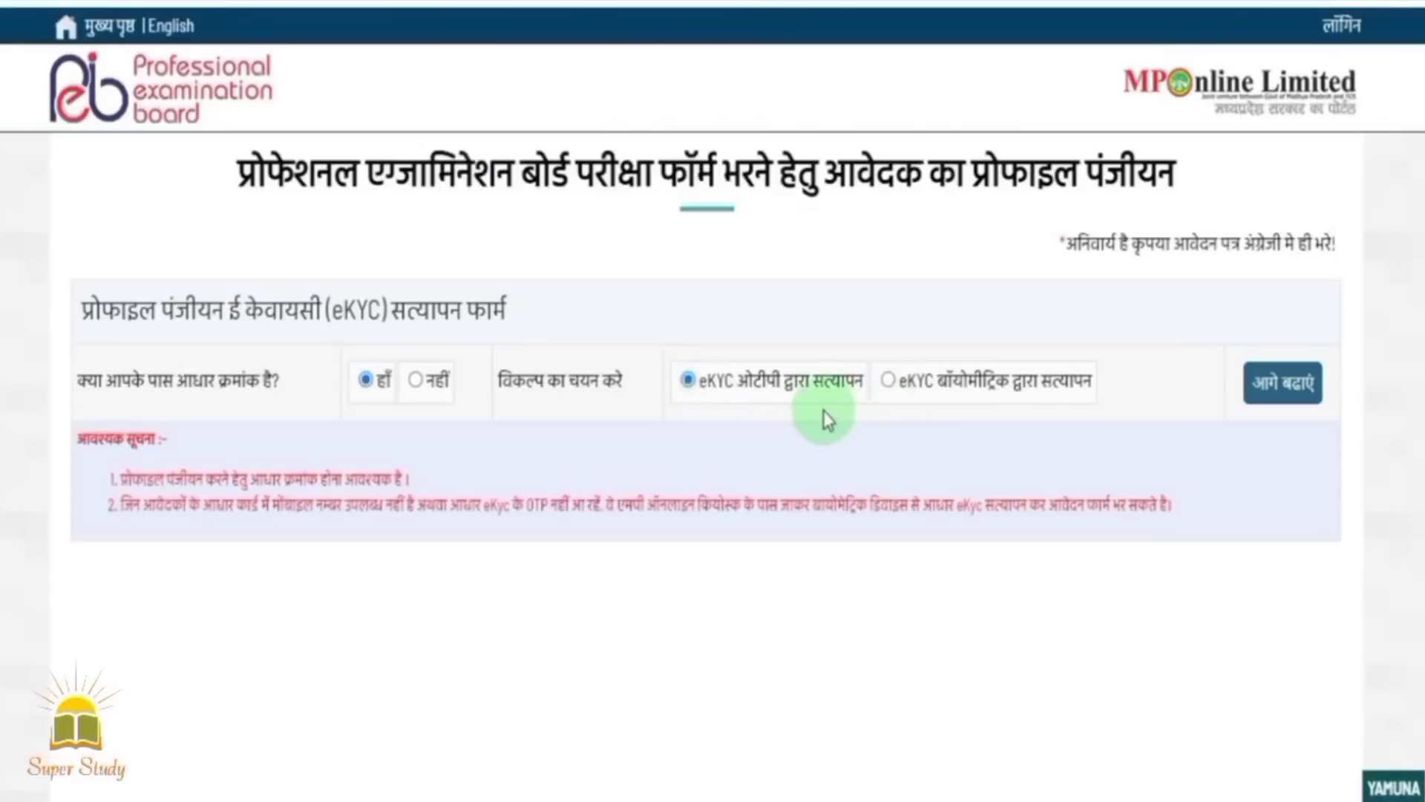
left_click(1279, 385)
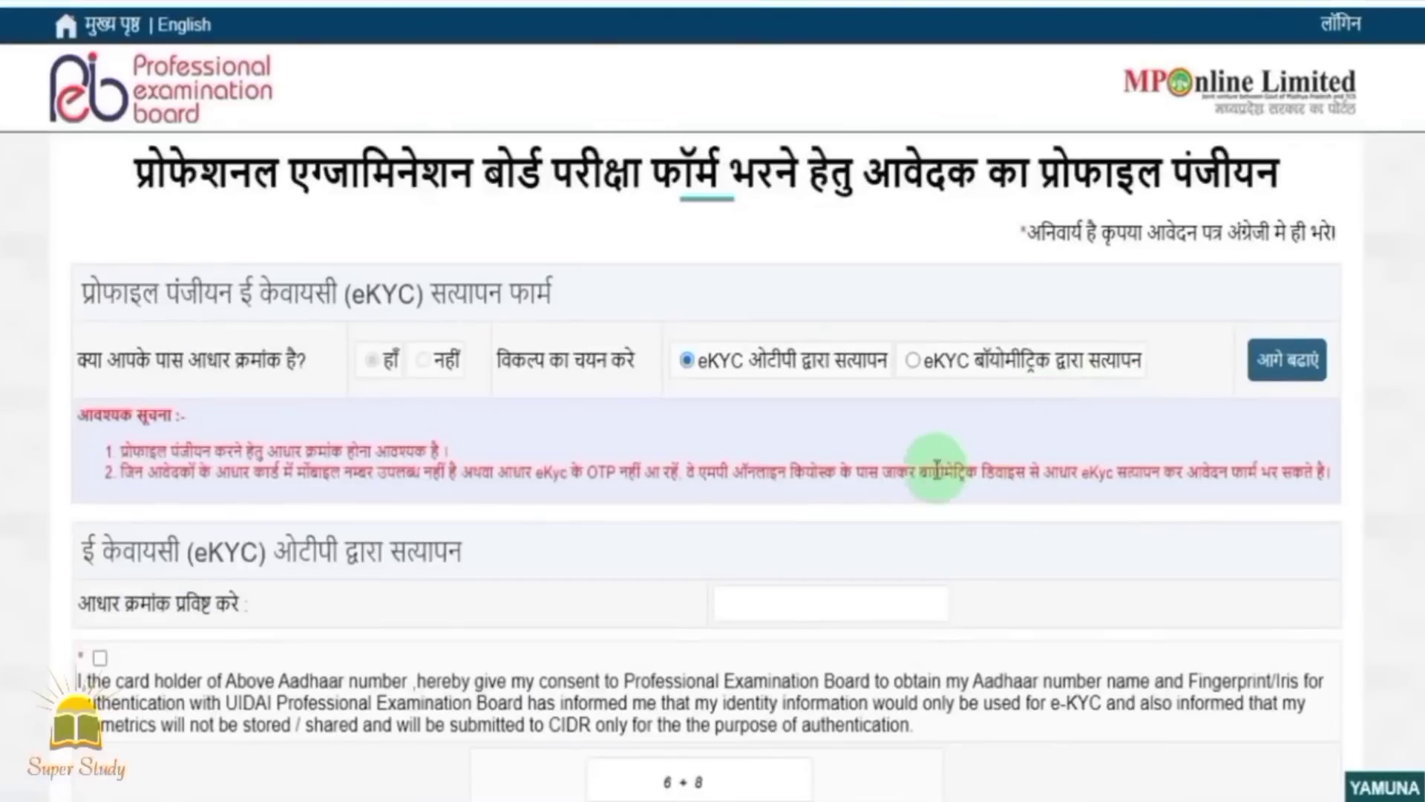
Enter the Aadhaar number, give consent and captcha, verify the eKYC OTP and fetch details.
scroll(831, 461, "down", 2)
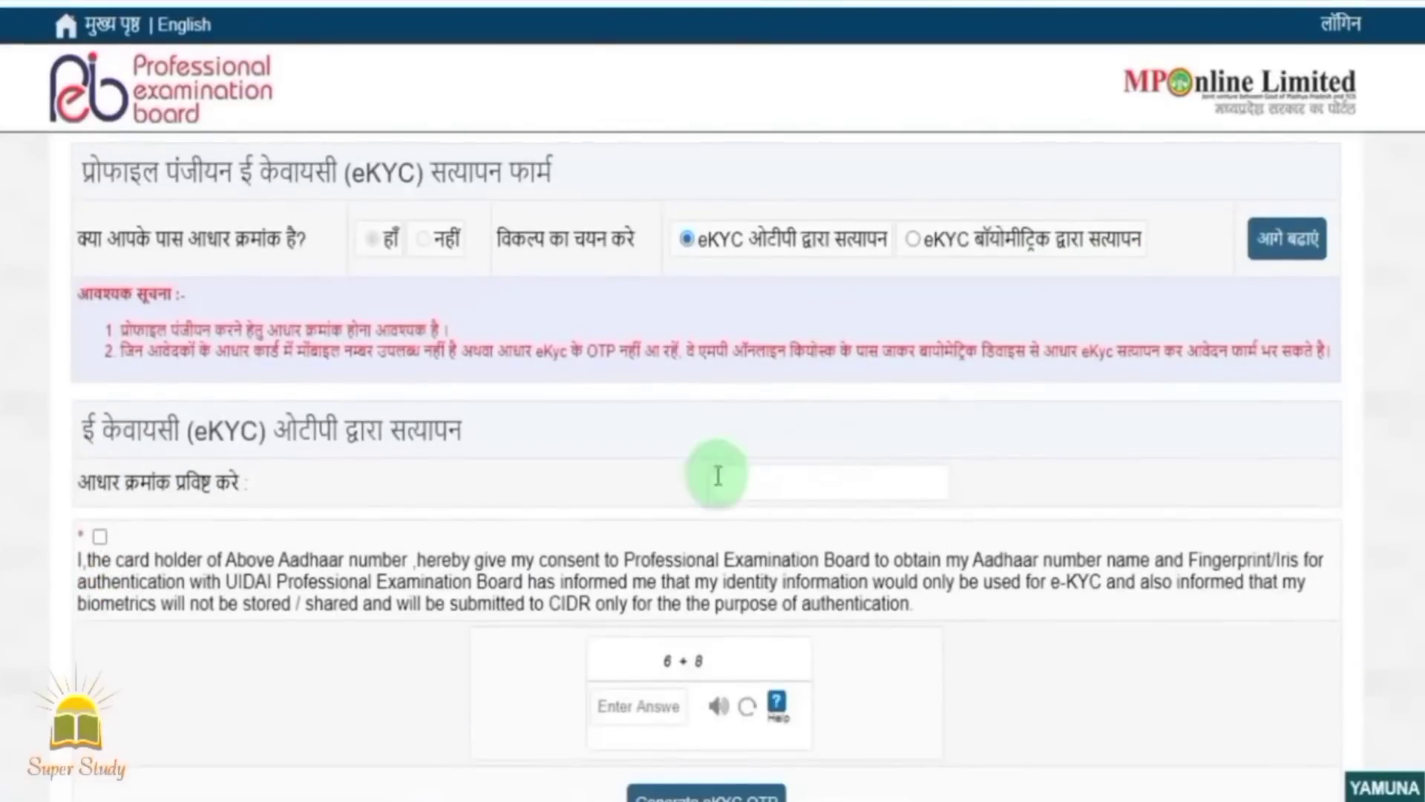
scroll(653, 394, "down", 2)
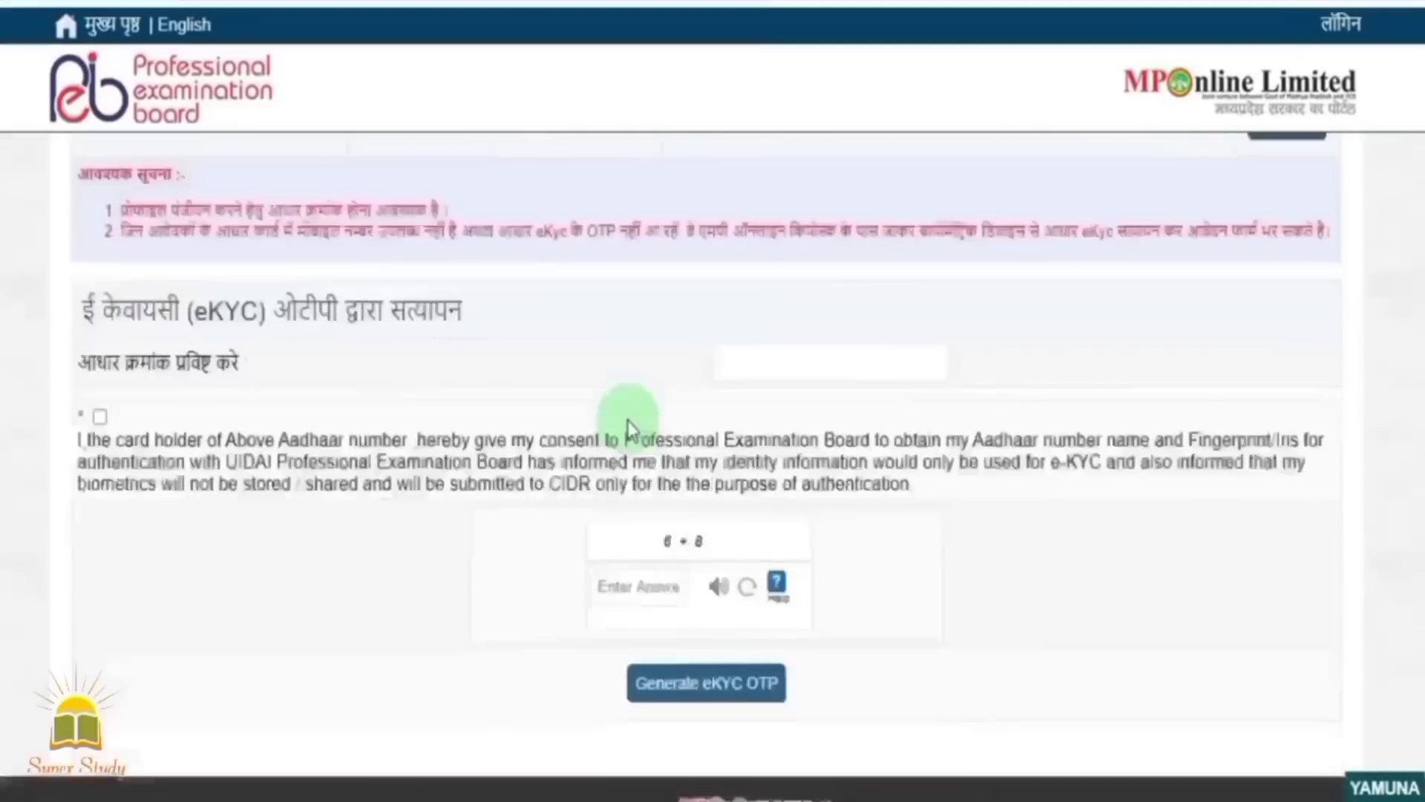
left_click(738, 369)
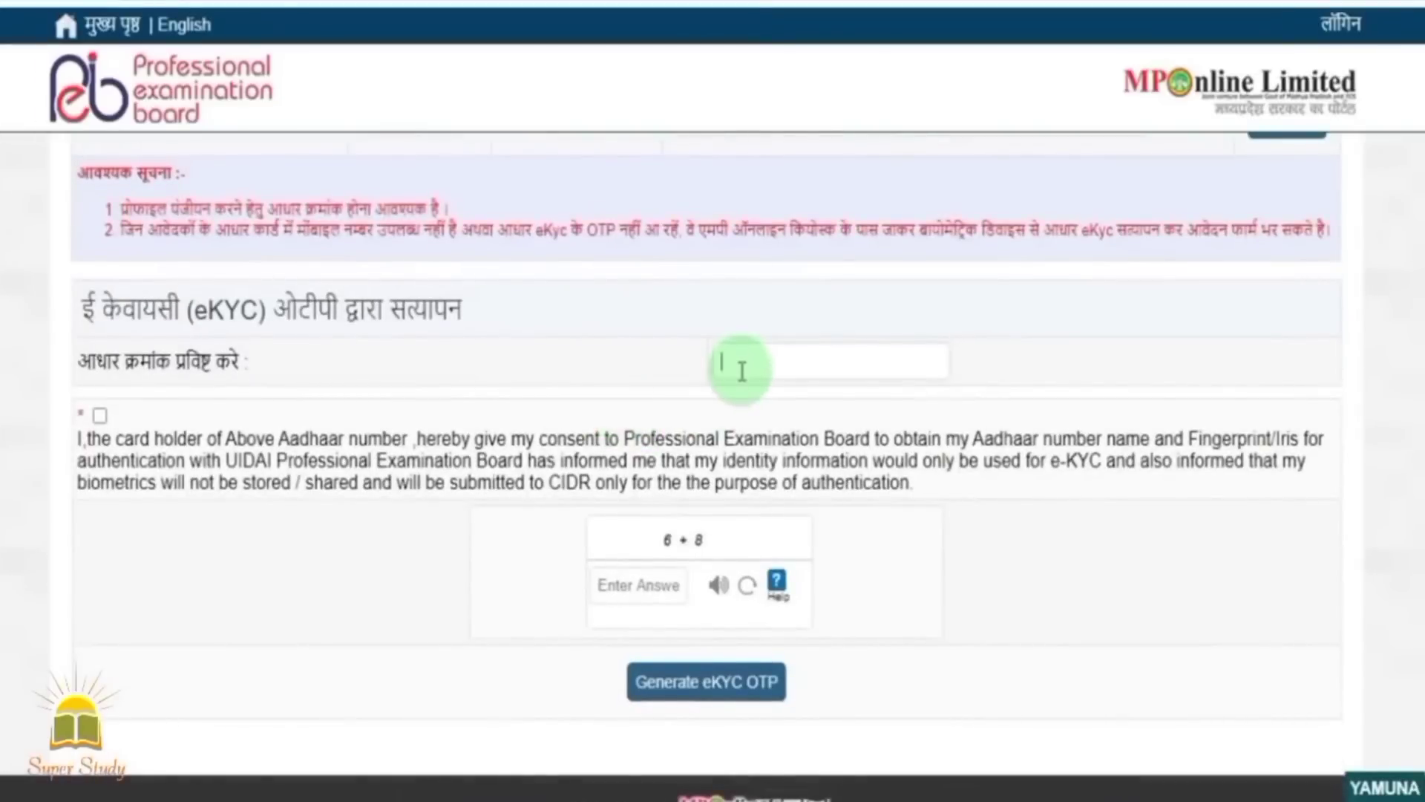
left_click(100, 416)
left_click(628, 591)
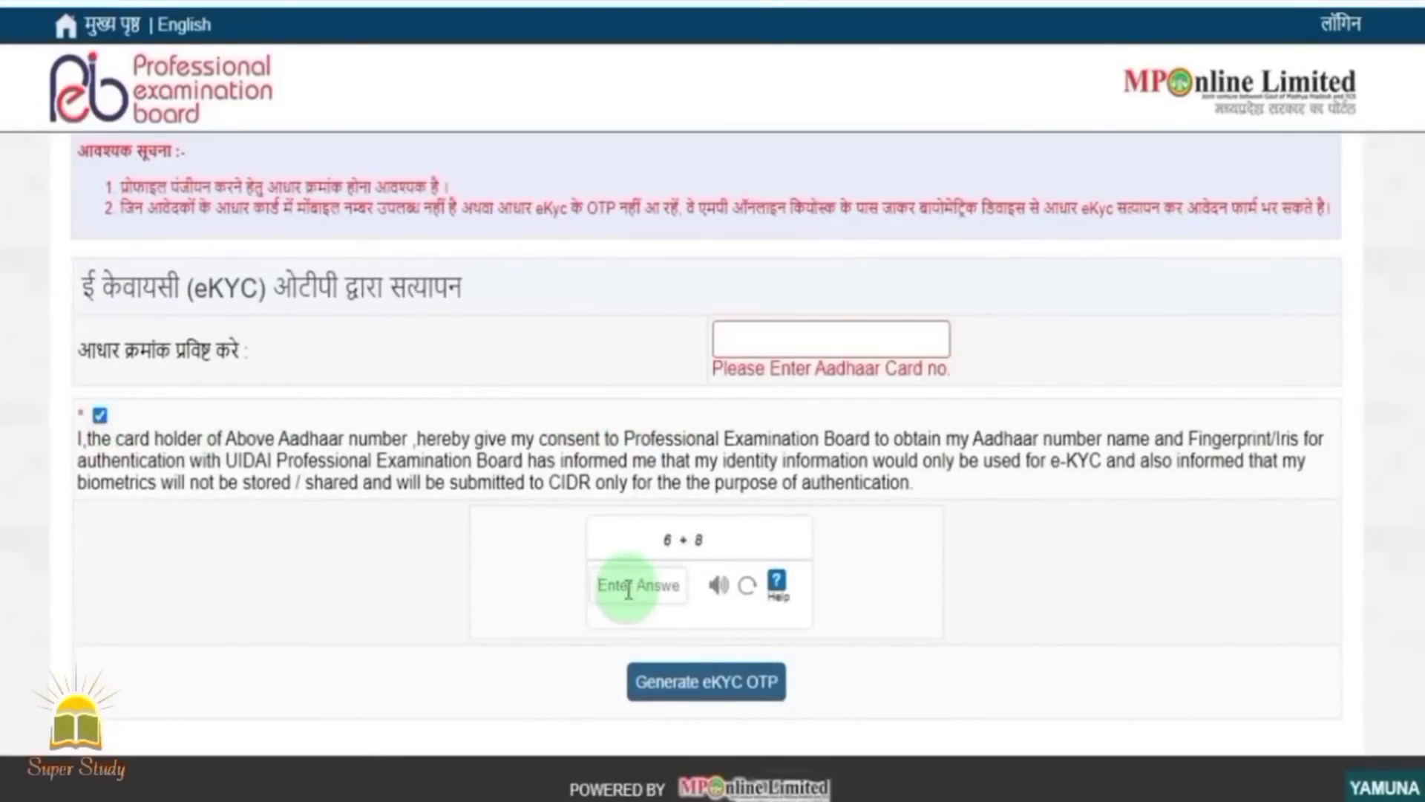
type("14")
left_click(705, 698)
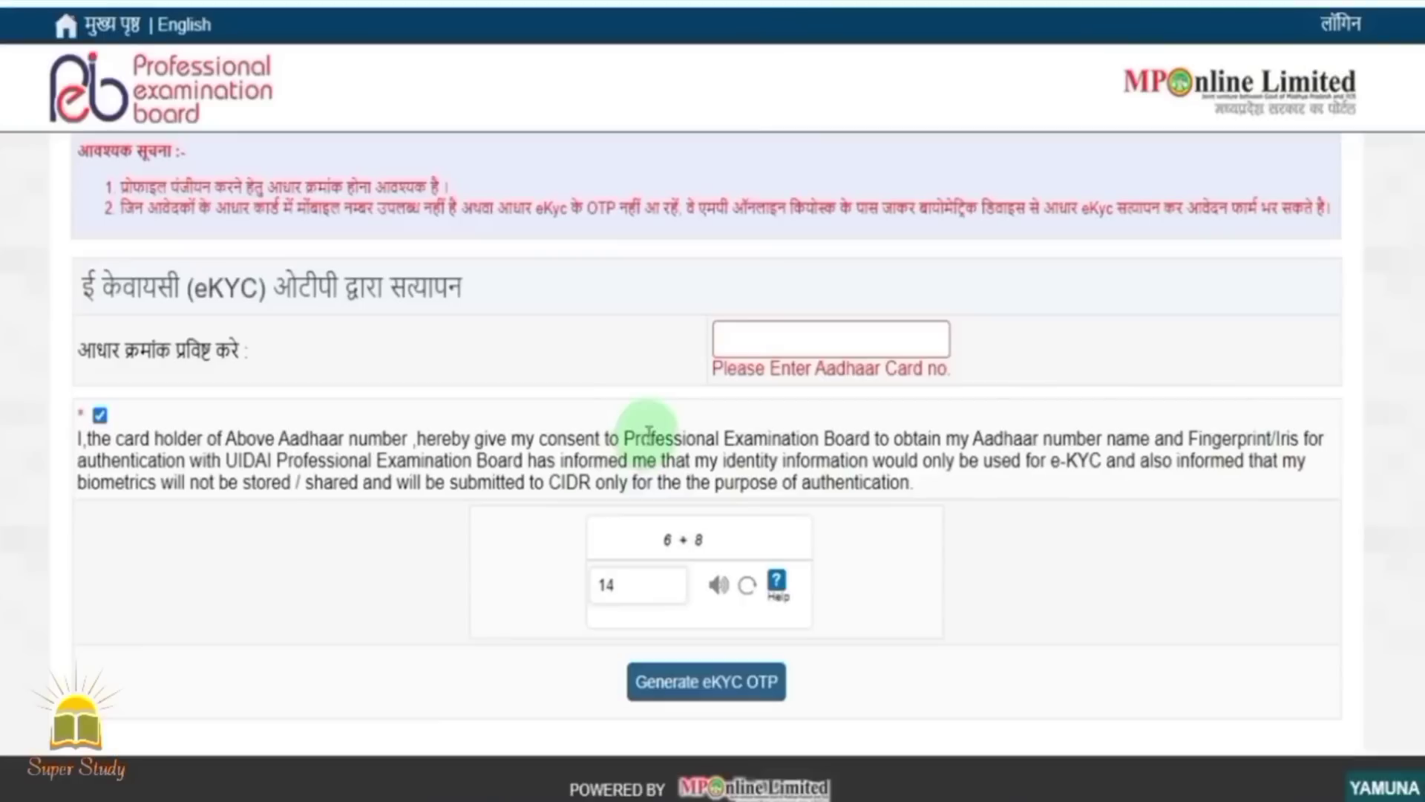
left_click(670, 701)
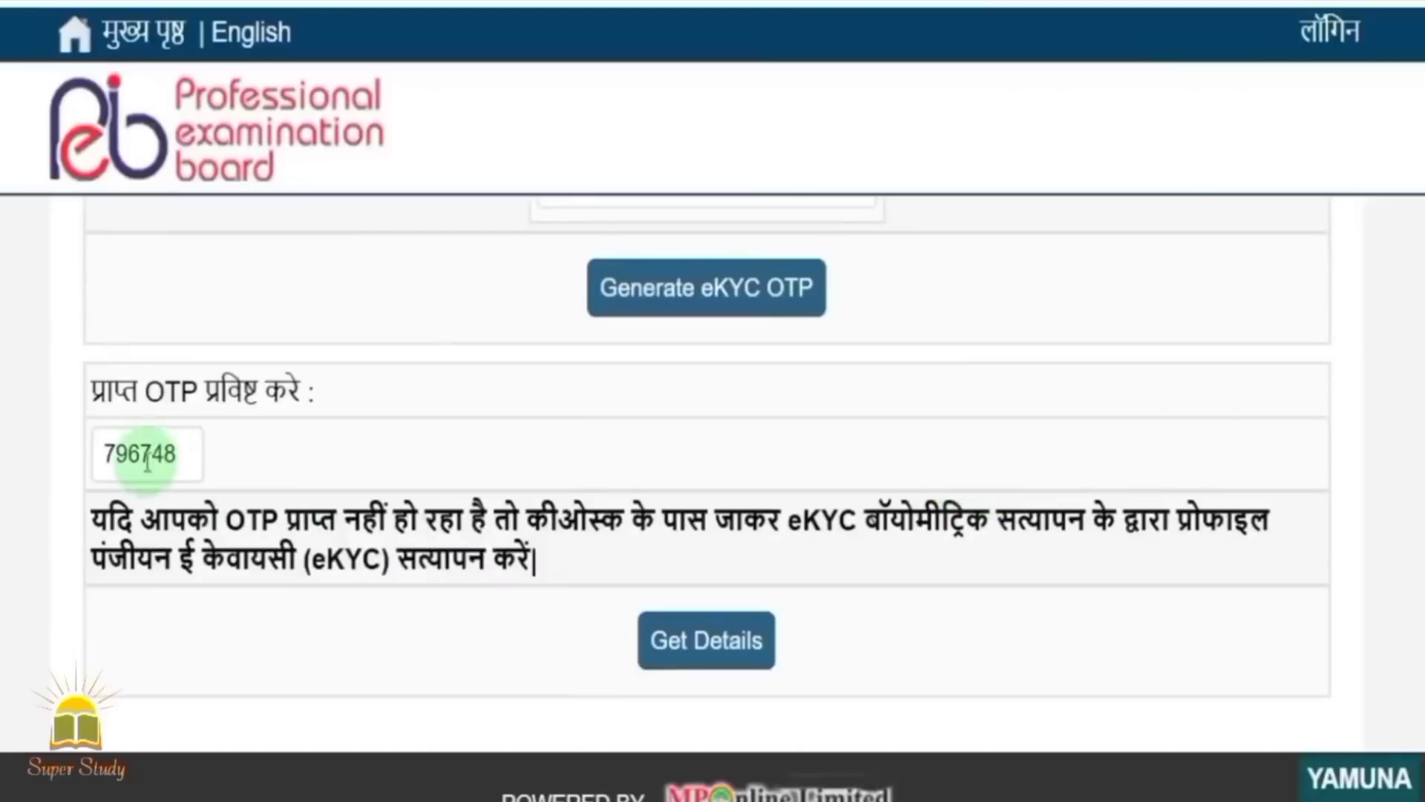
left_click(715, 650)
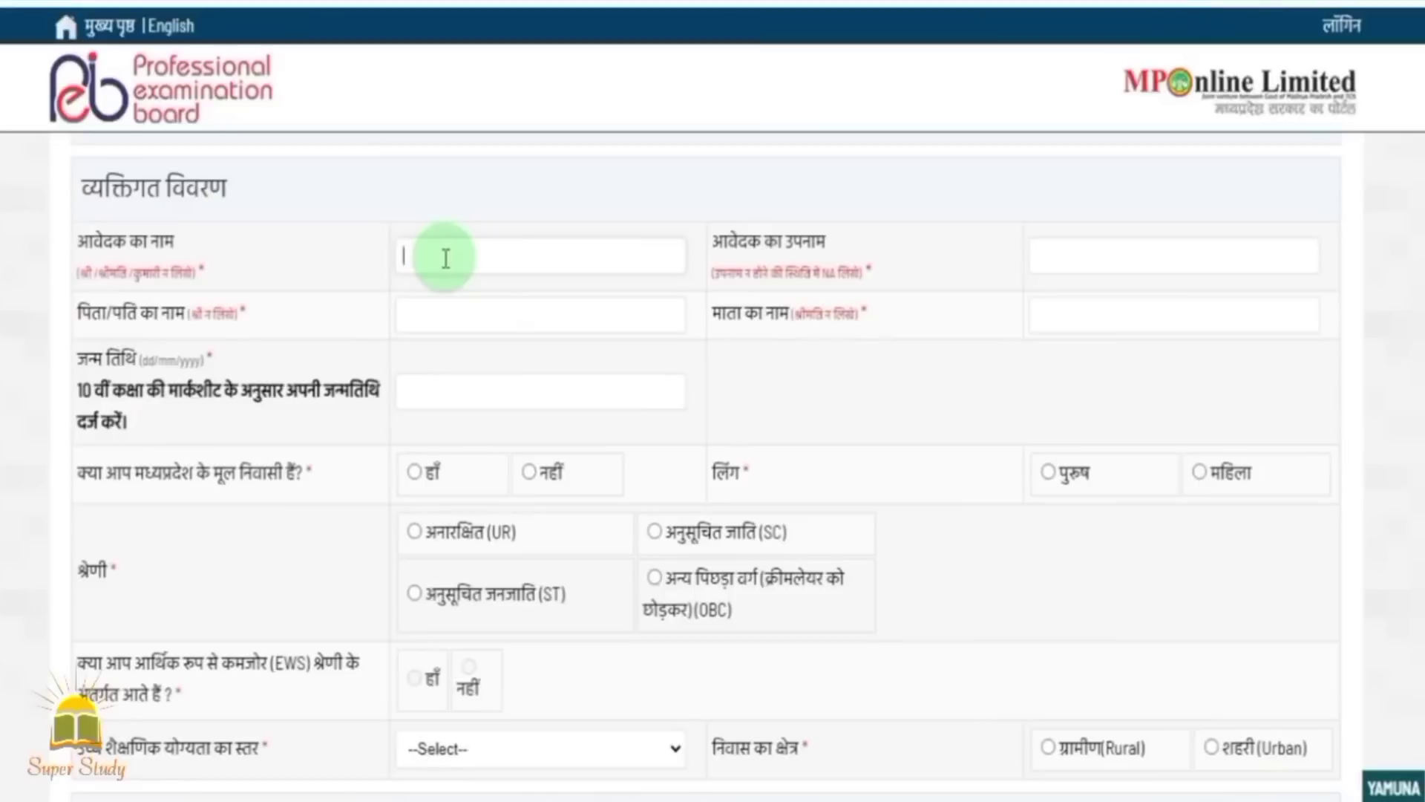
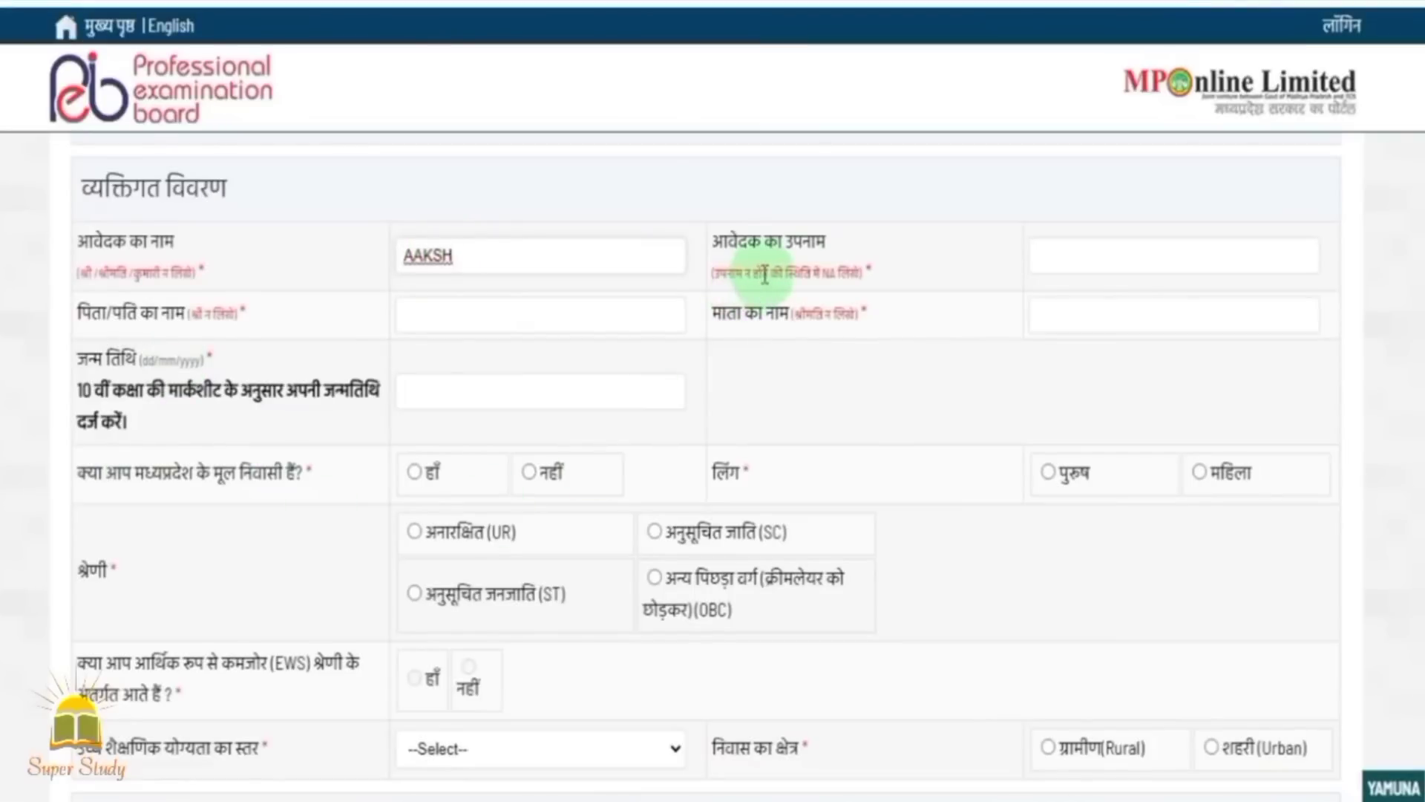
Fill in the applicant's name, surname and father's name fields.
left_click(1122, 265)
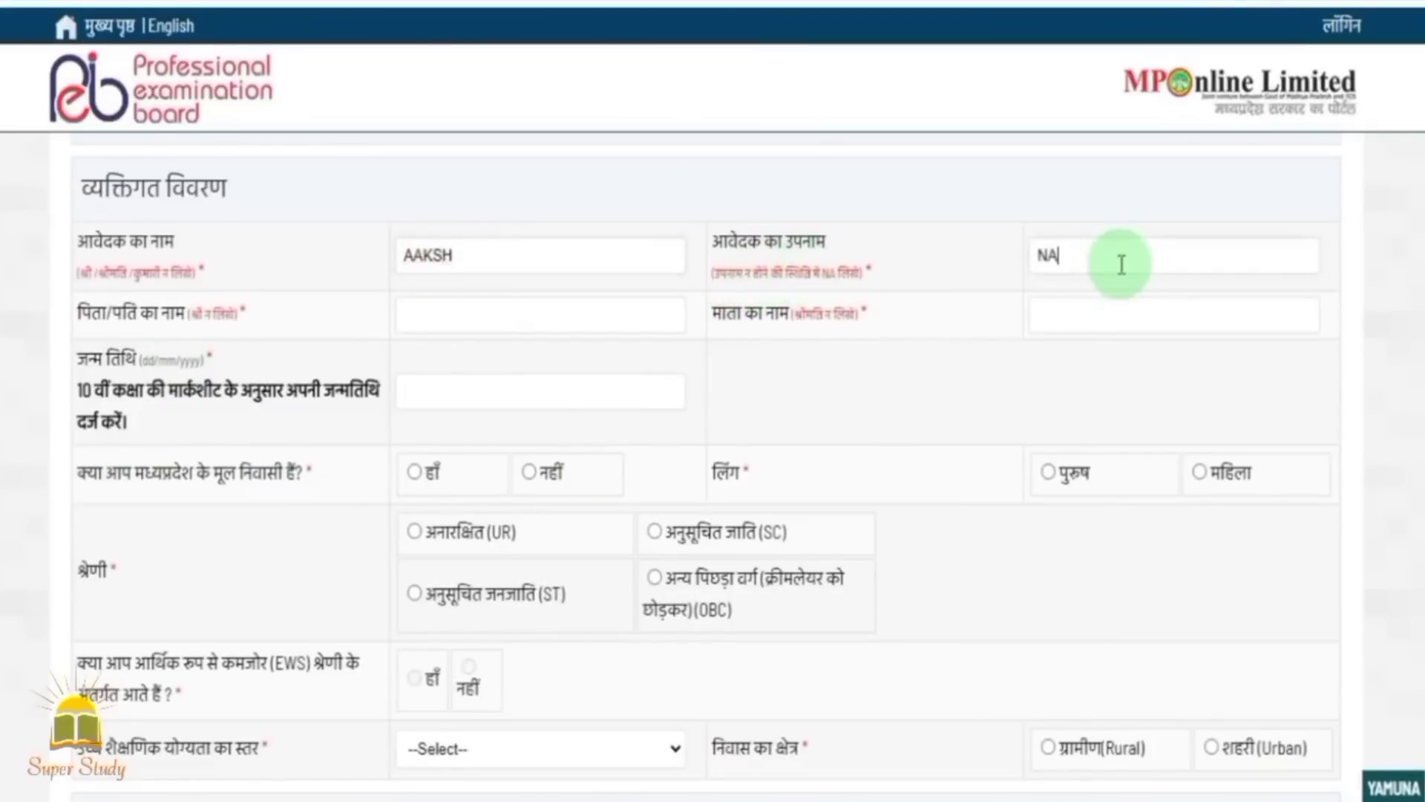
left_click(431, 330)
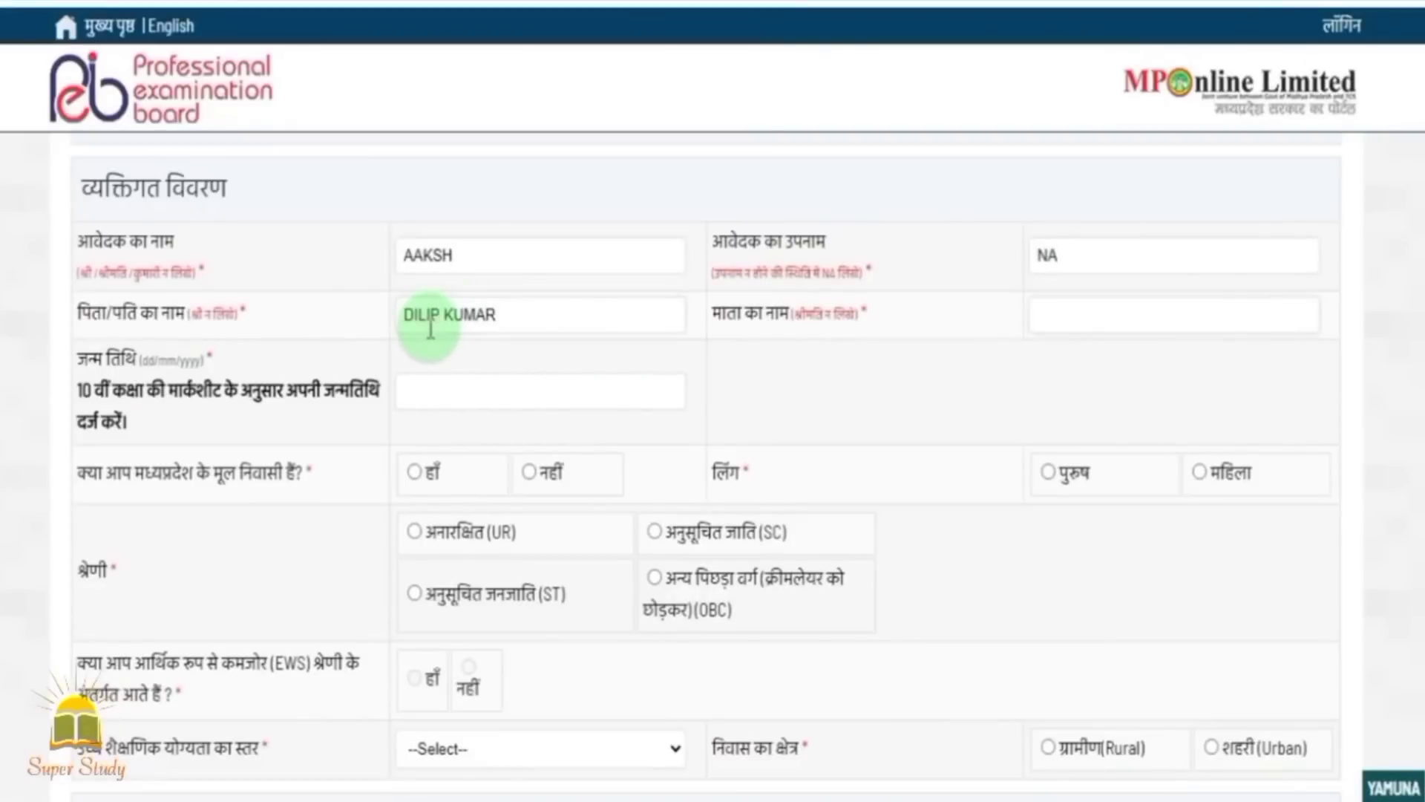
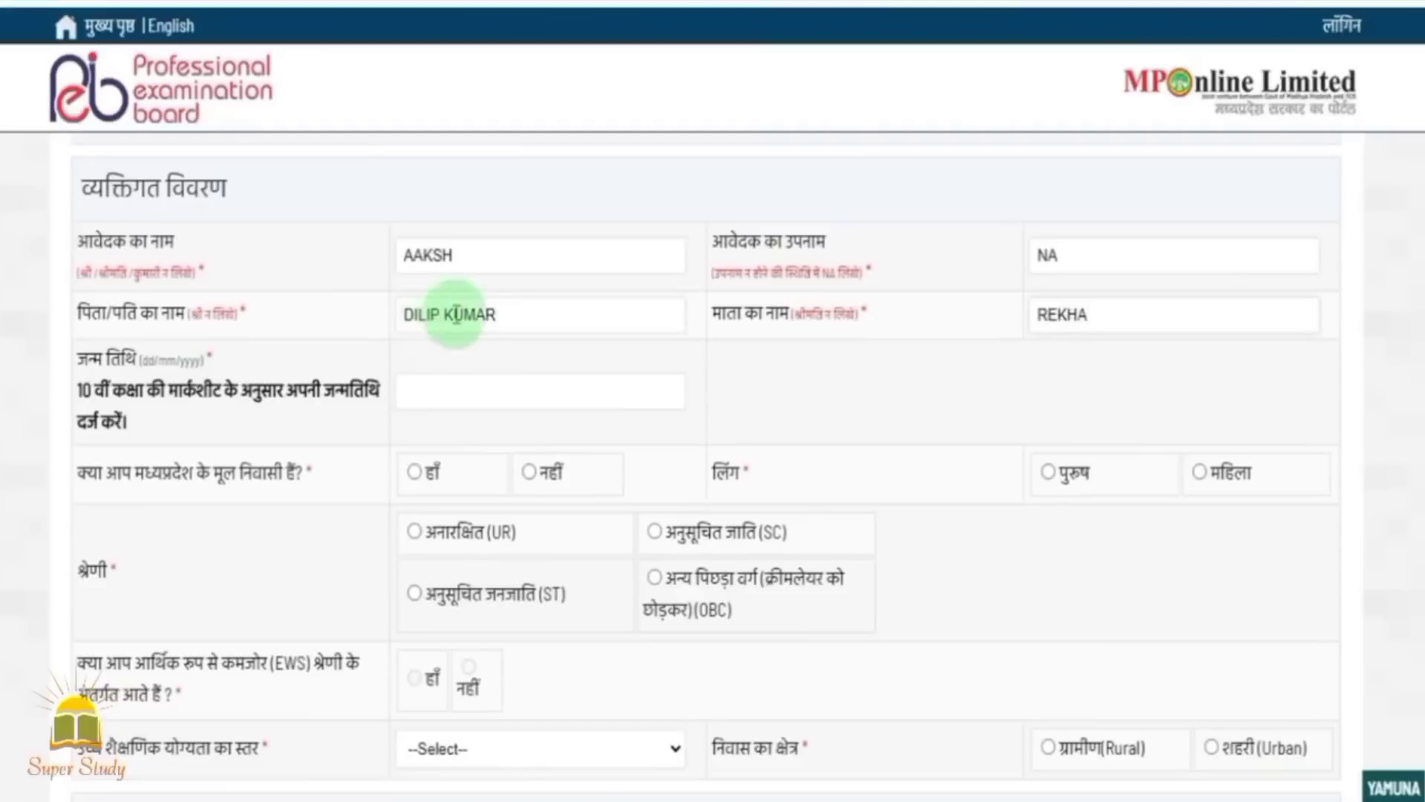
Correct the applicant's name and surname spelling, then enter the date of birth in dd/mm/yyyy.
left_click(439, 254)
type("A")
double_click(1047, 255)
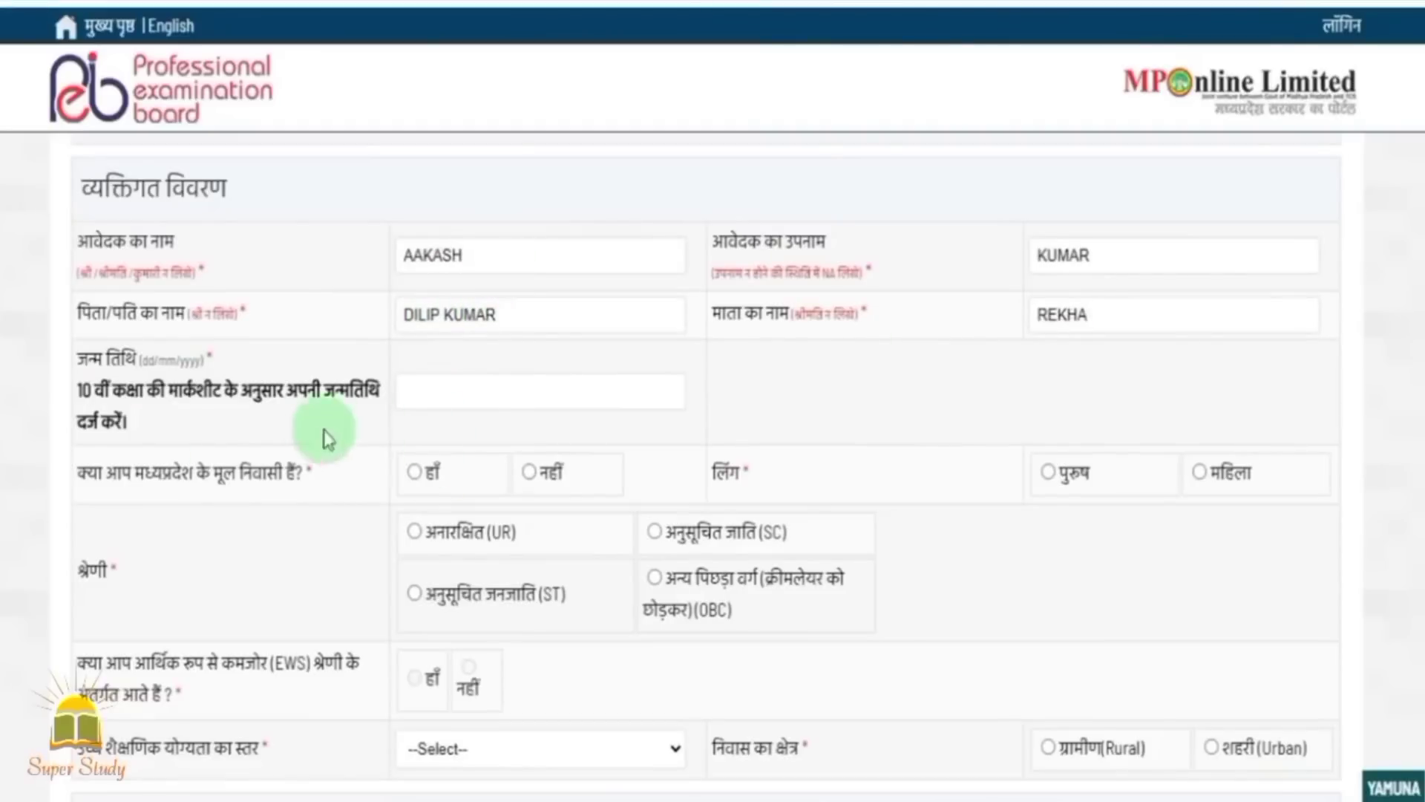
left_click(425, 391)
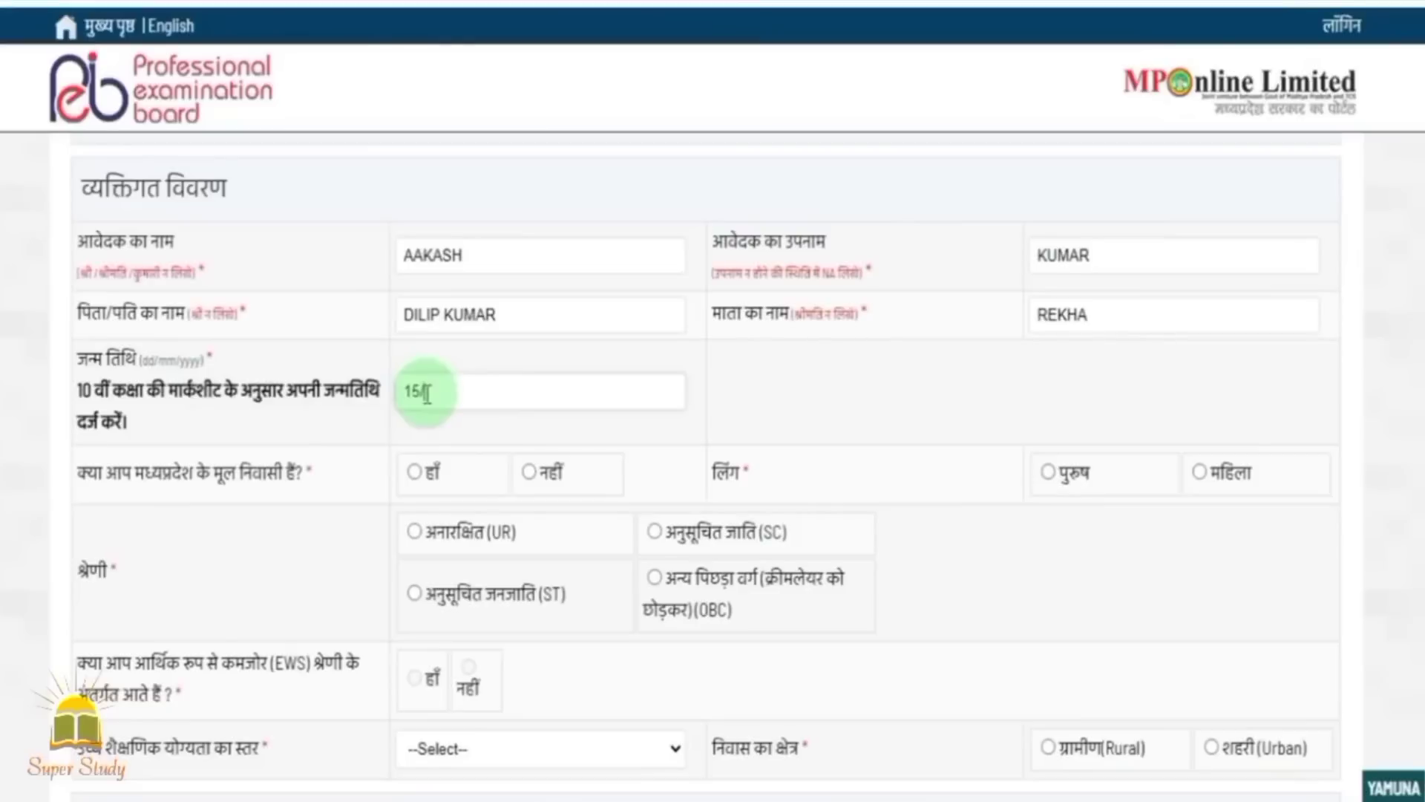
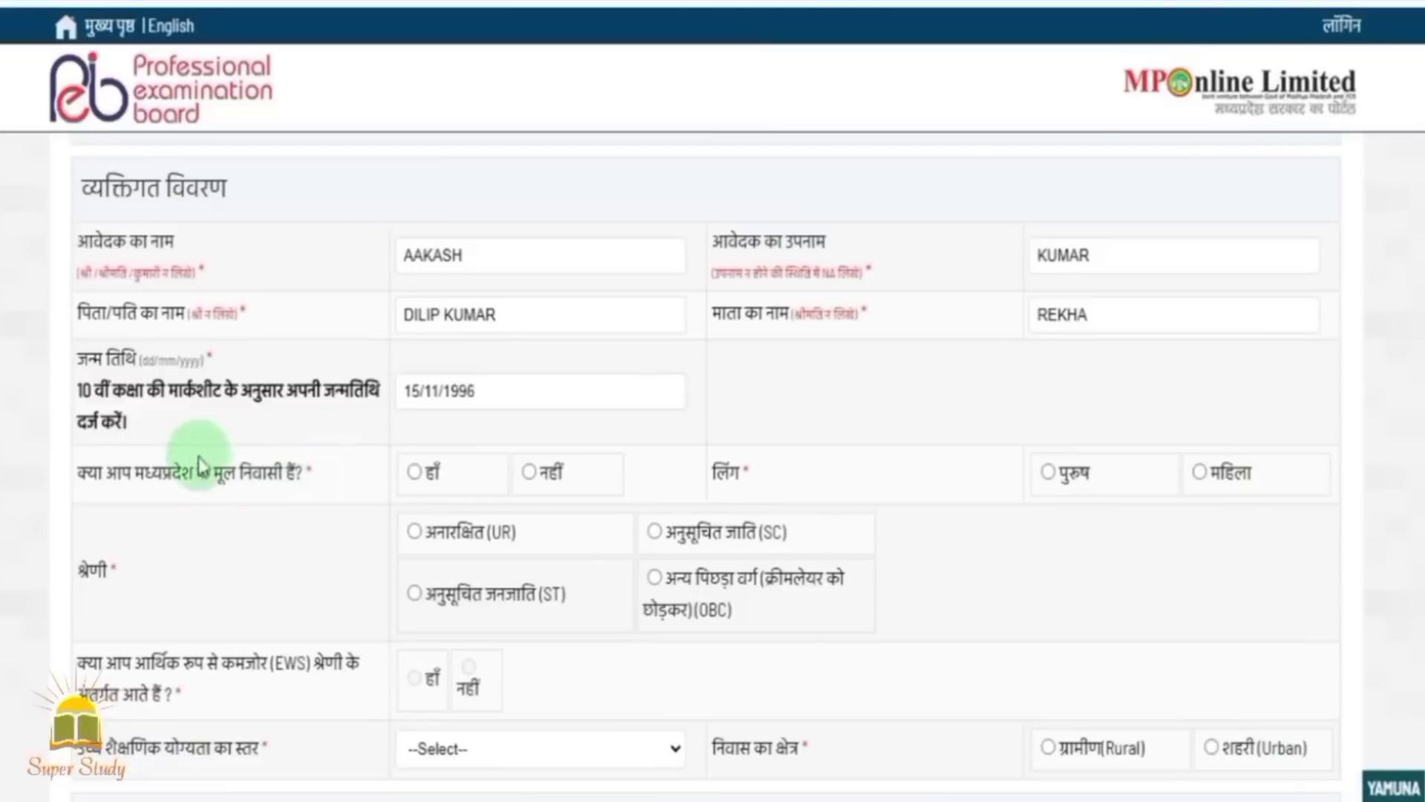
Mark the applicant as not an MP native, अनारक्षित (UR) category, and पुरुष (male).
left_click(414, 472)
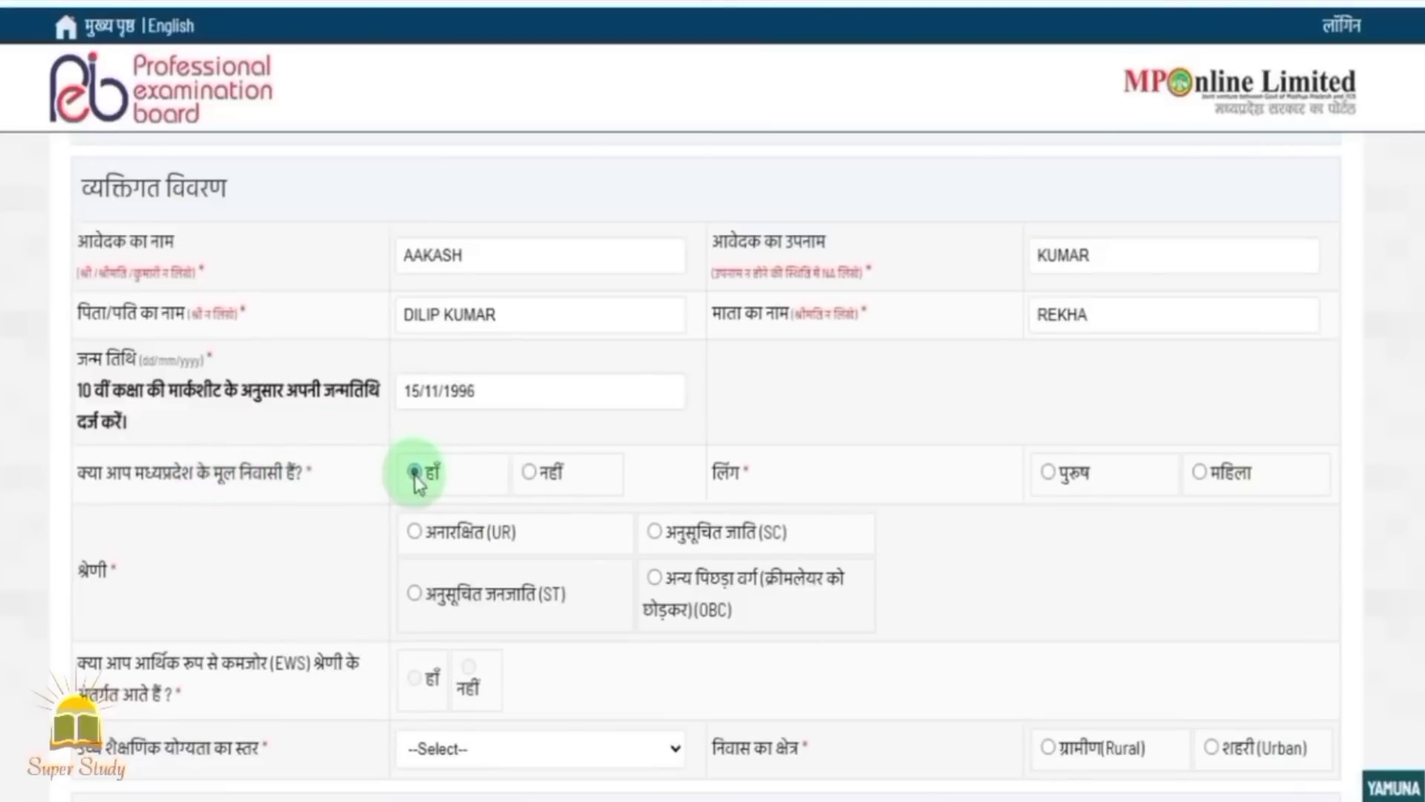
left_click(415, 593)
left_click(655, 532)
left_click(654, 577)
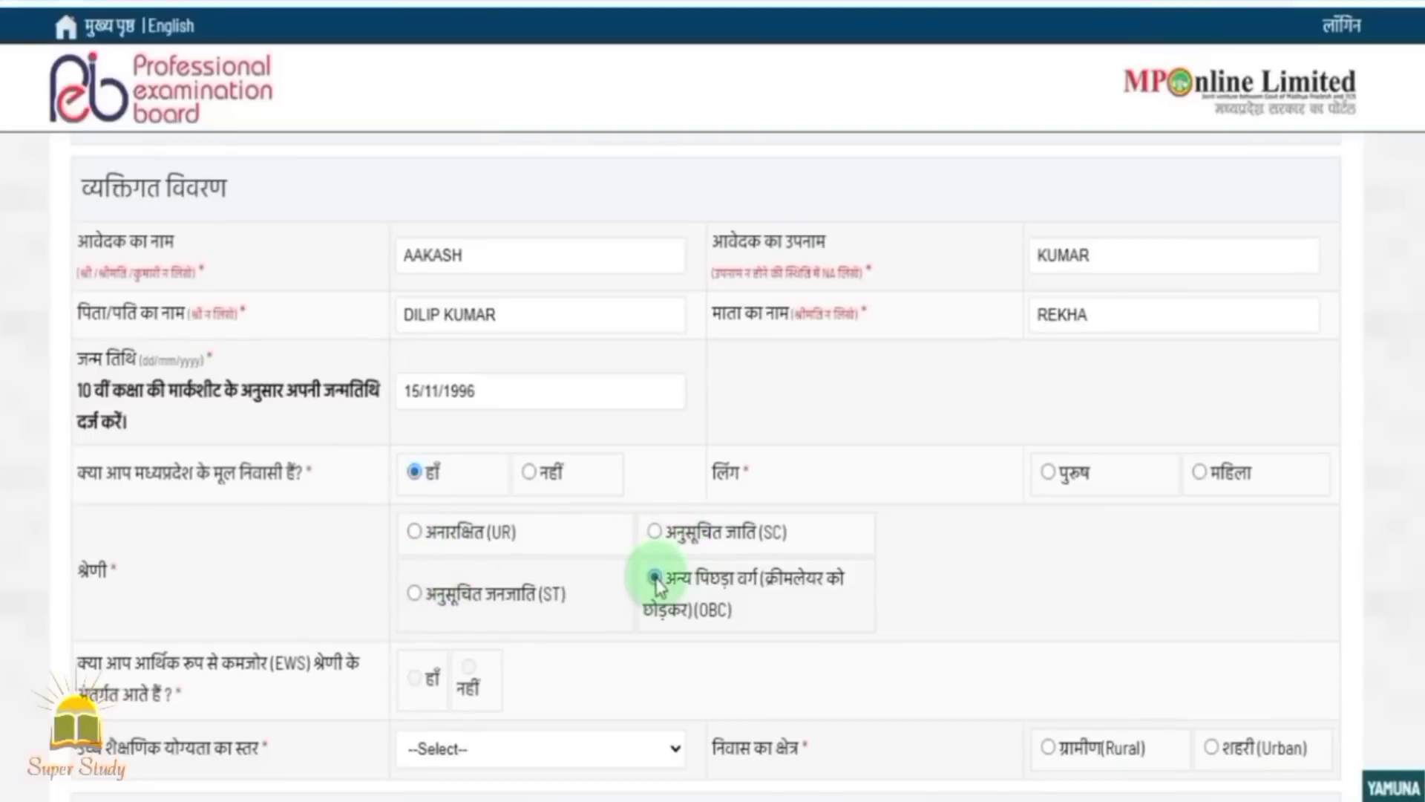
left_click(529, 472)
left_click(427, 533)
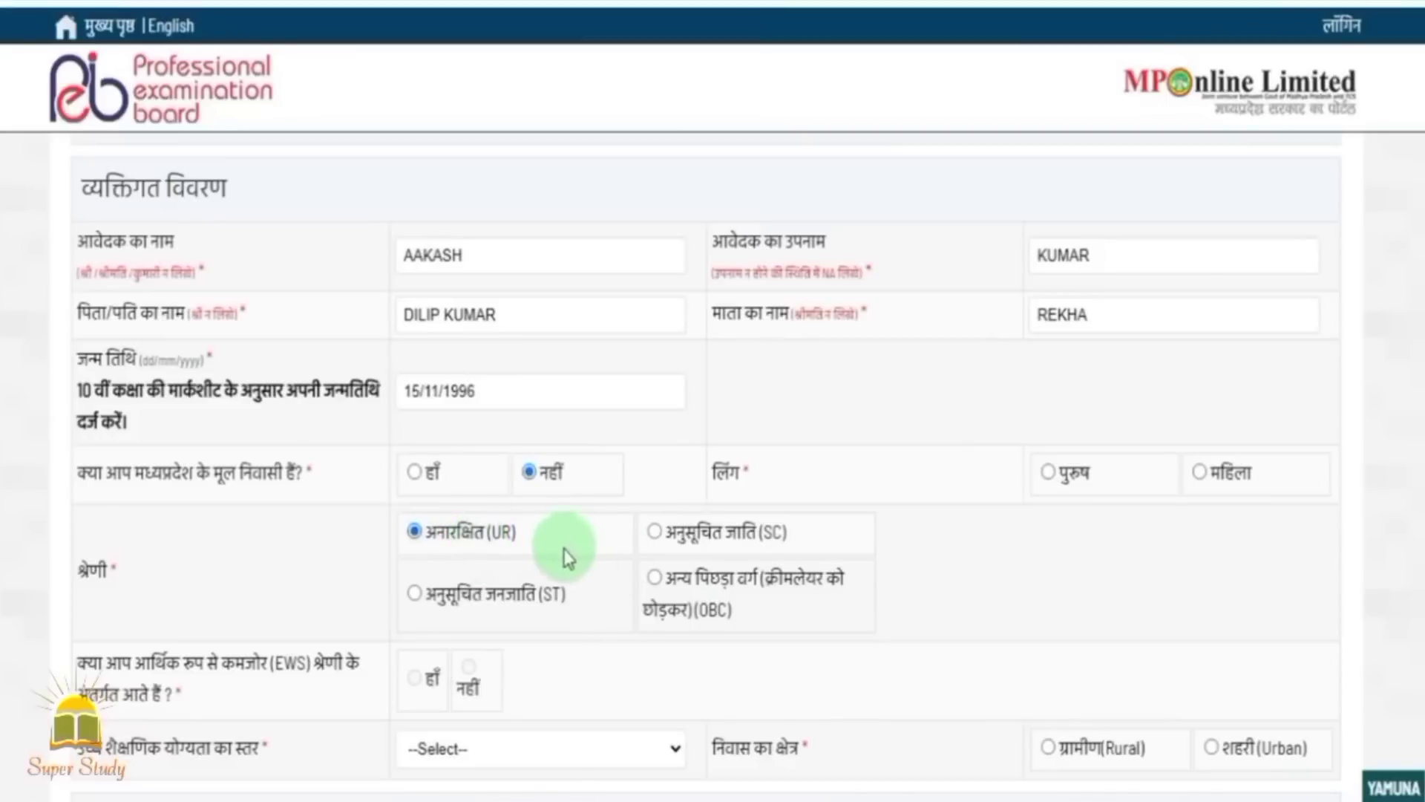
left_click(1049, 475)
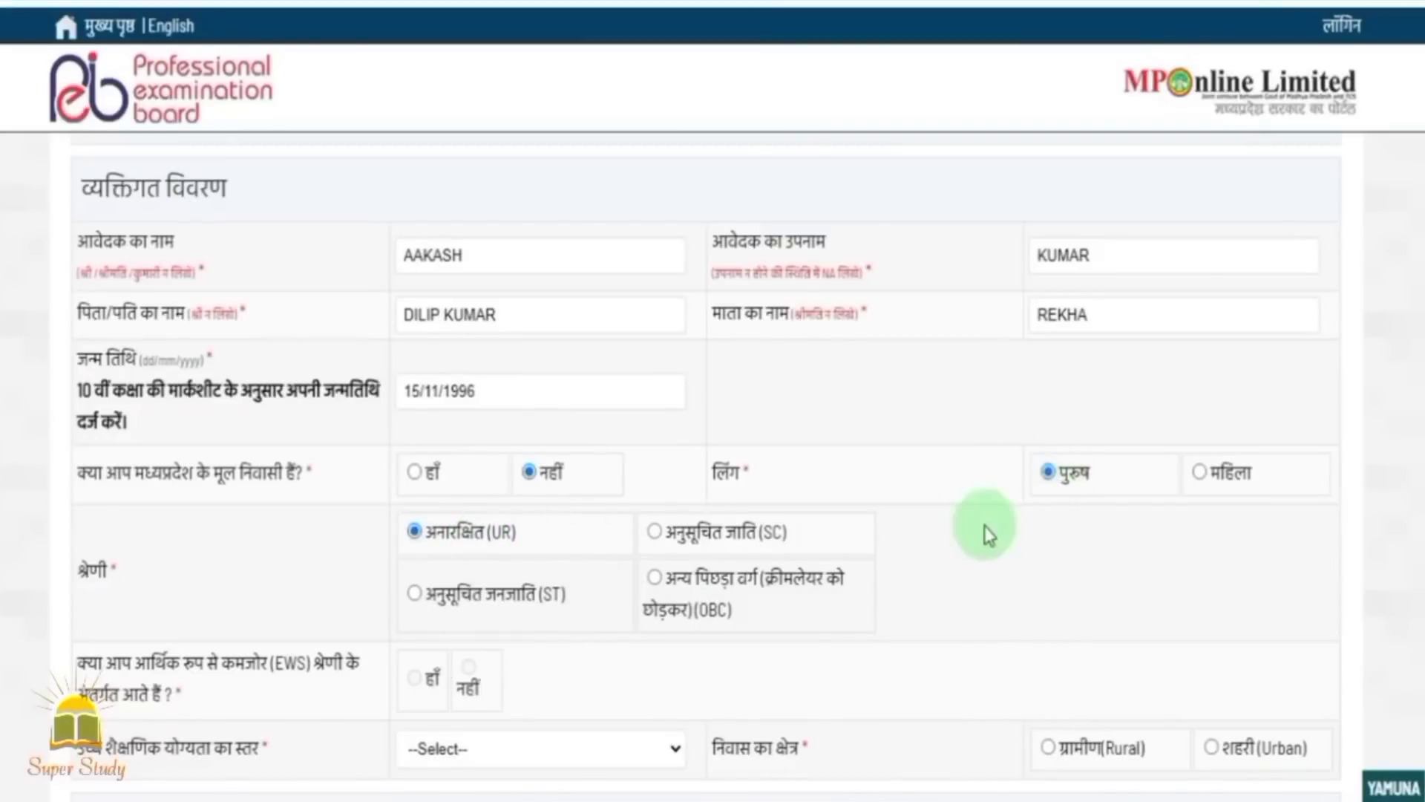
scroll(973, 545, "down", 2)
left_click(430, 565)
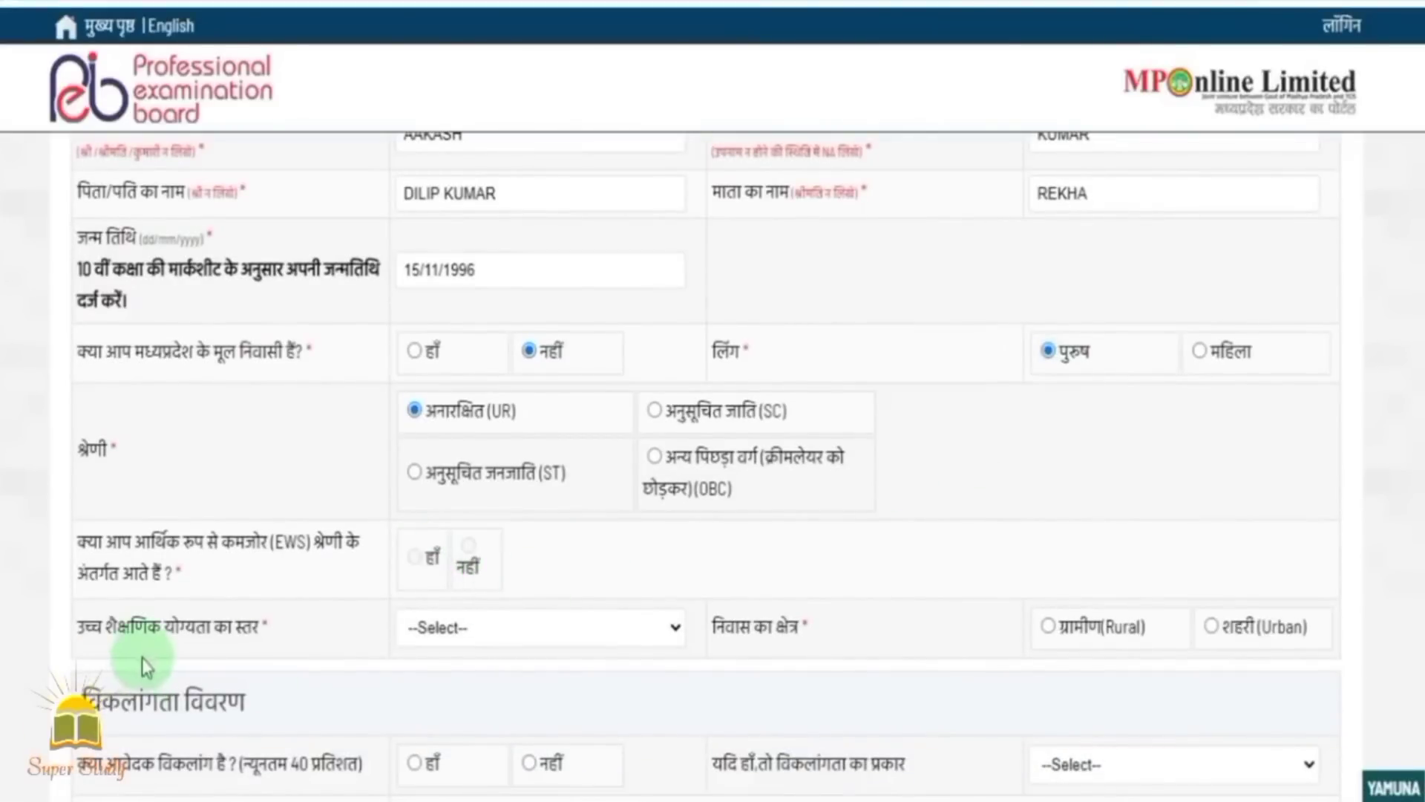
Set the highest qualification to स्नातक(UG) and the area of residence to urban.
left_click(575, 637)
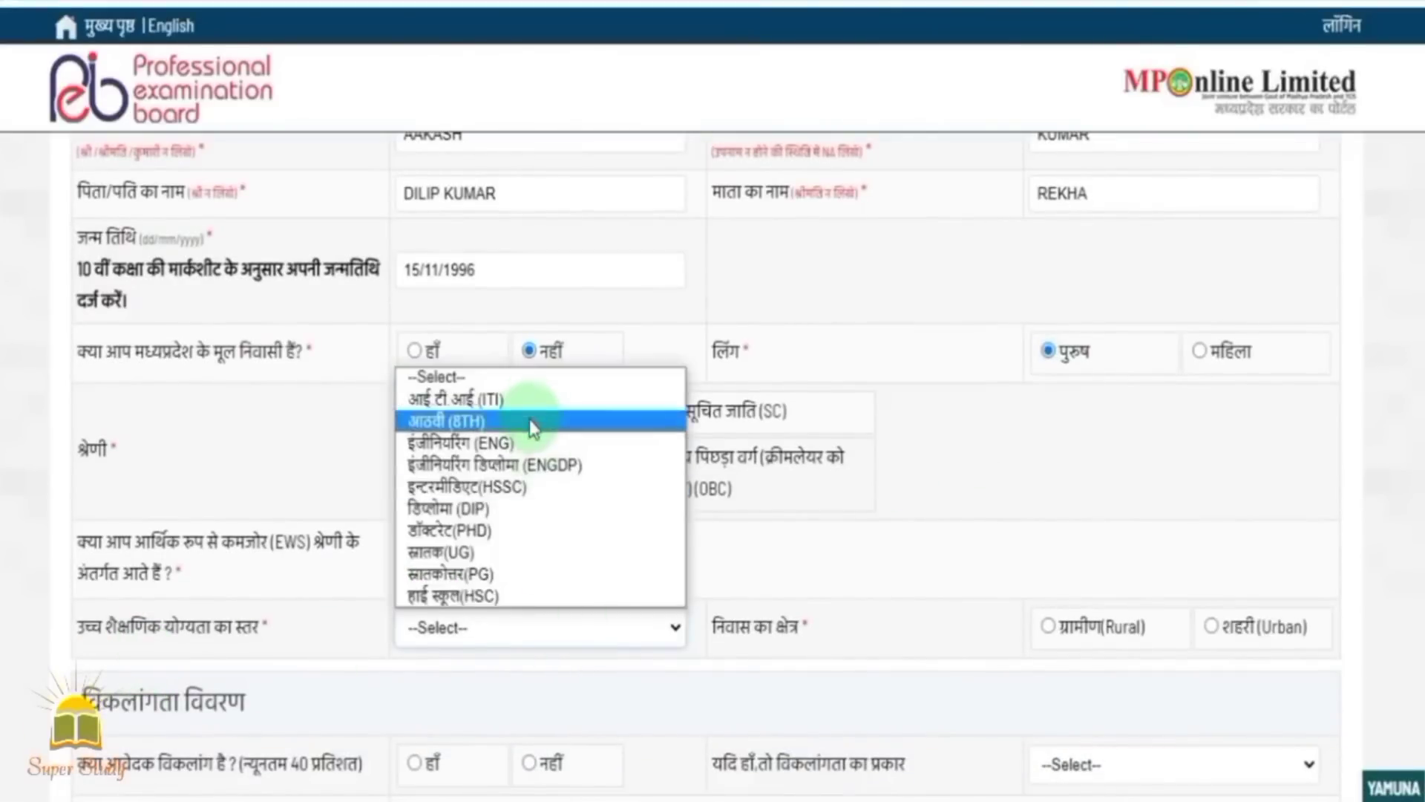
left_click(500, 554)
scroll(977, 634, "down", 2)
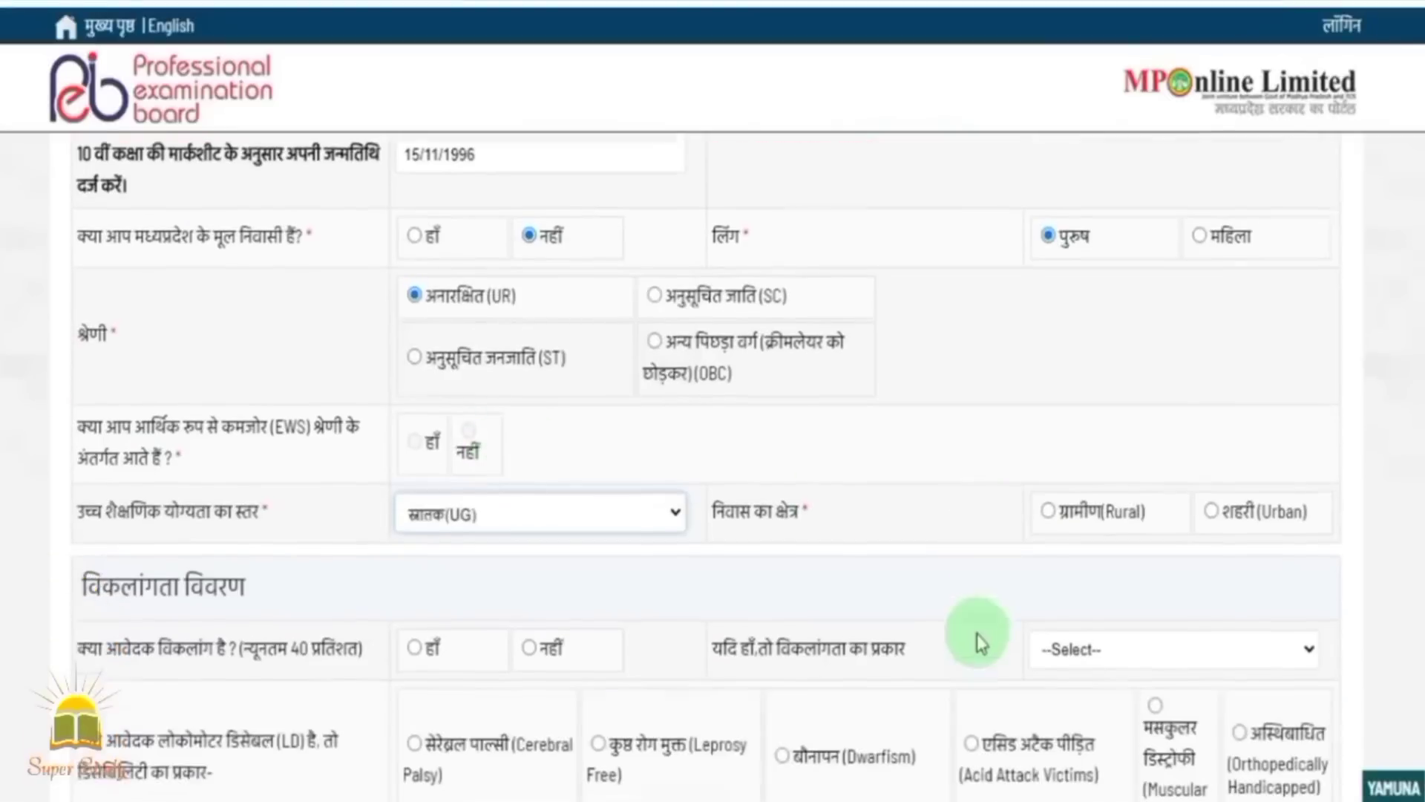
left_click(1210, 507)
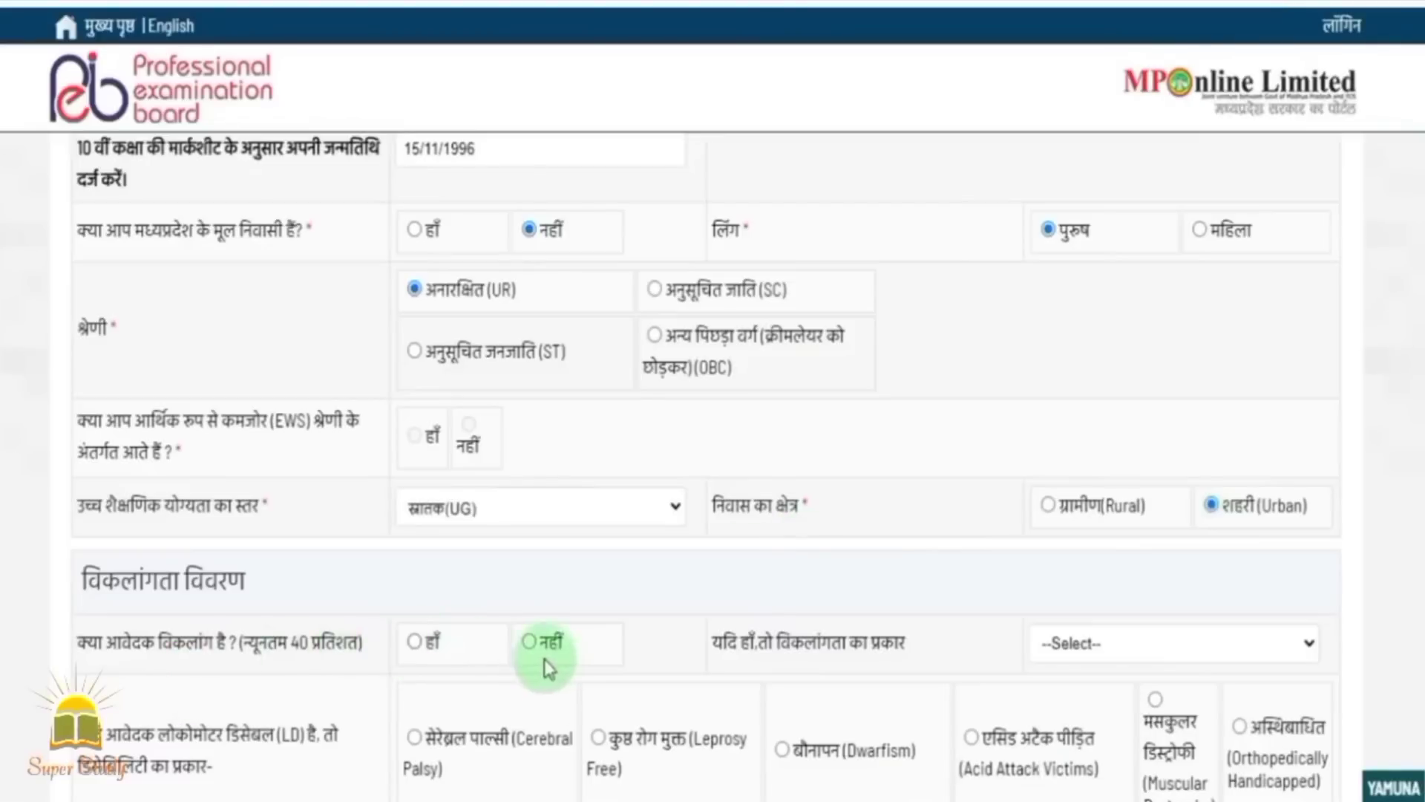
Answer नहीं for disability and set marital status to नहीं (not married).
left_click(531, 645)
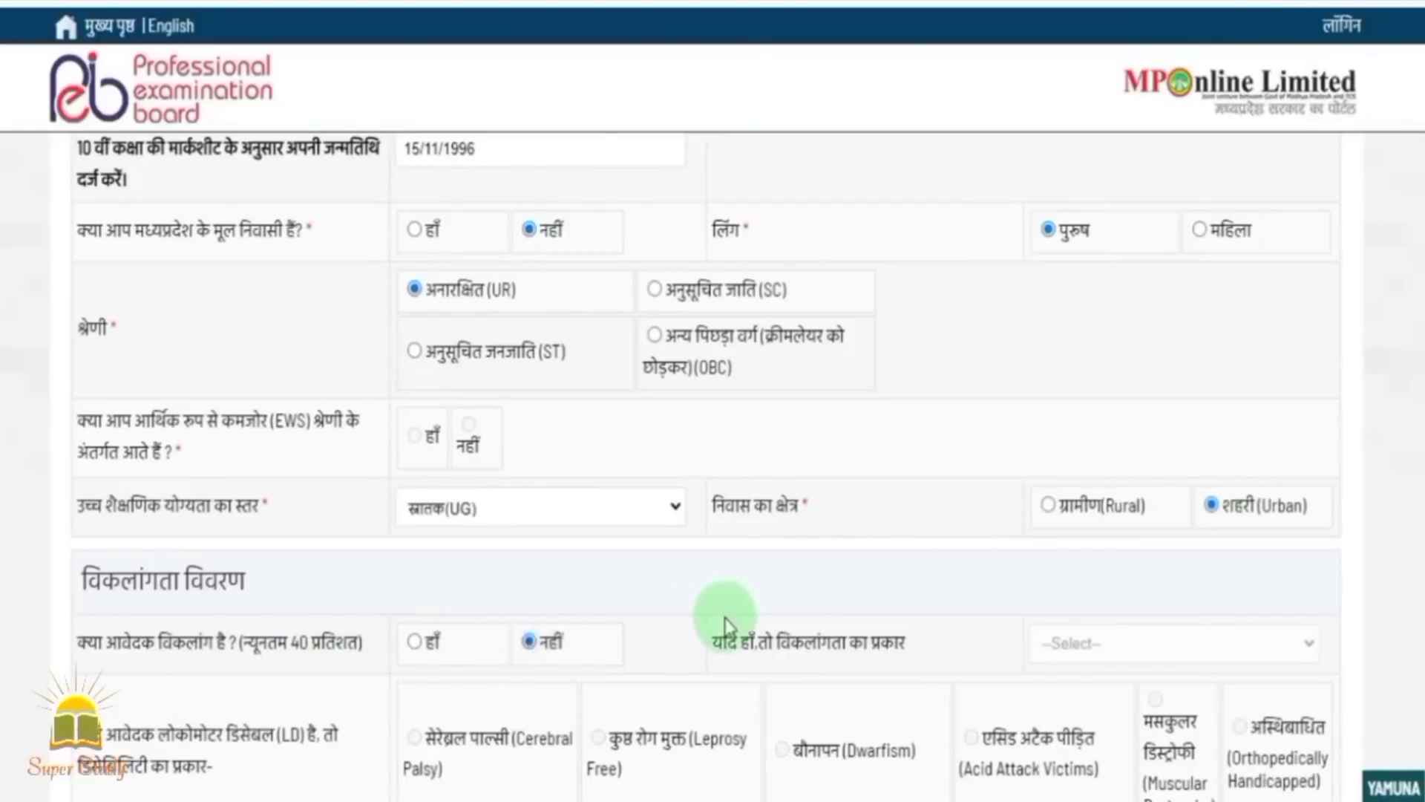
scroll(725, 622, "down", 5)
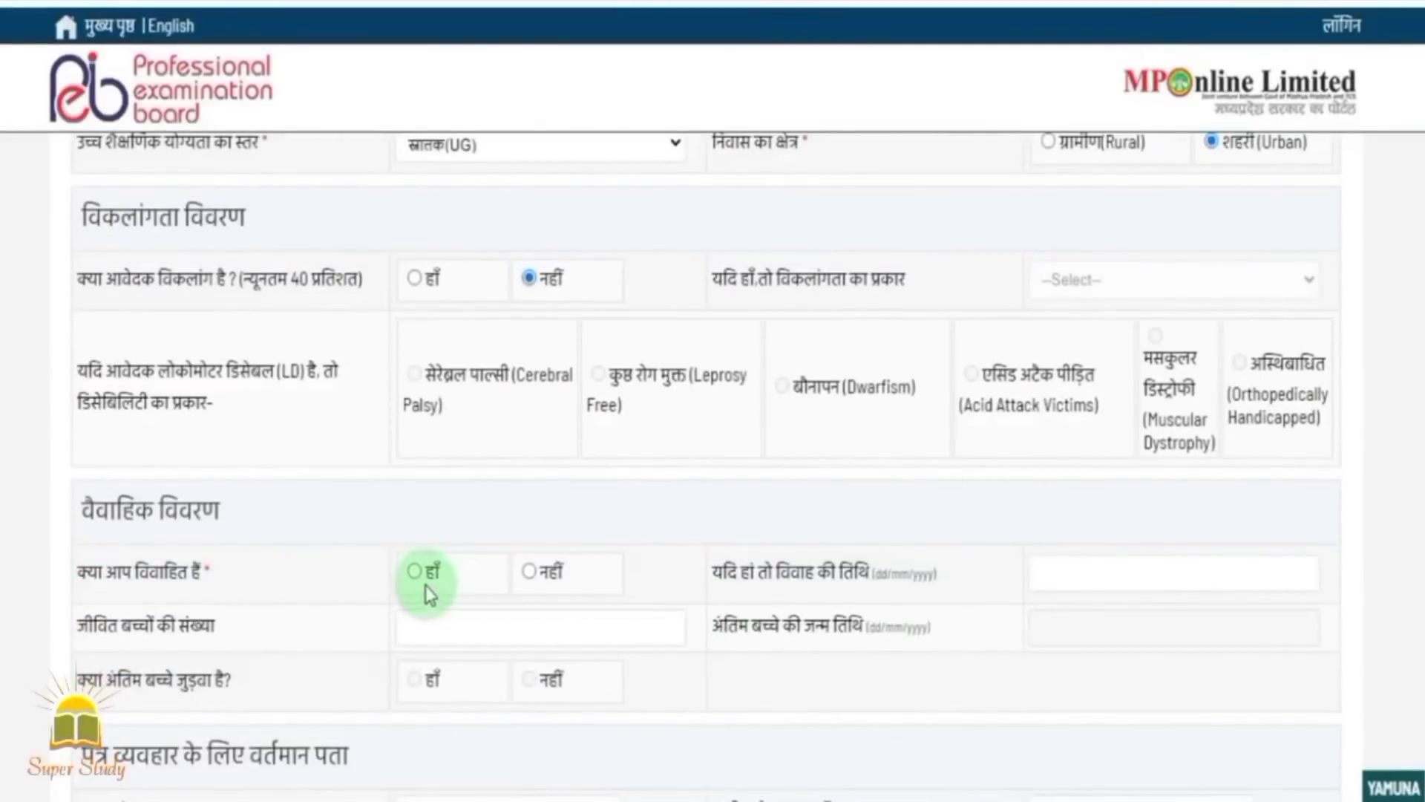
left_click(415, 573)
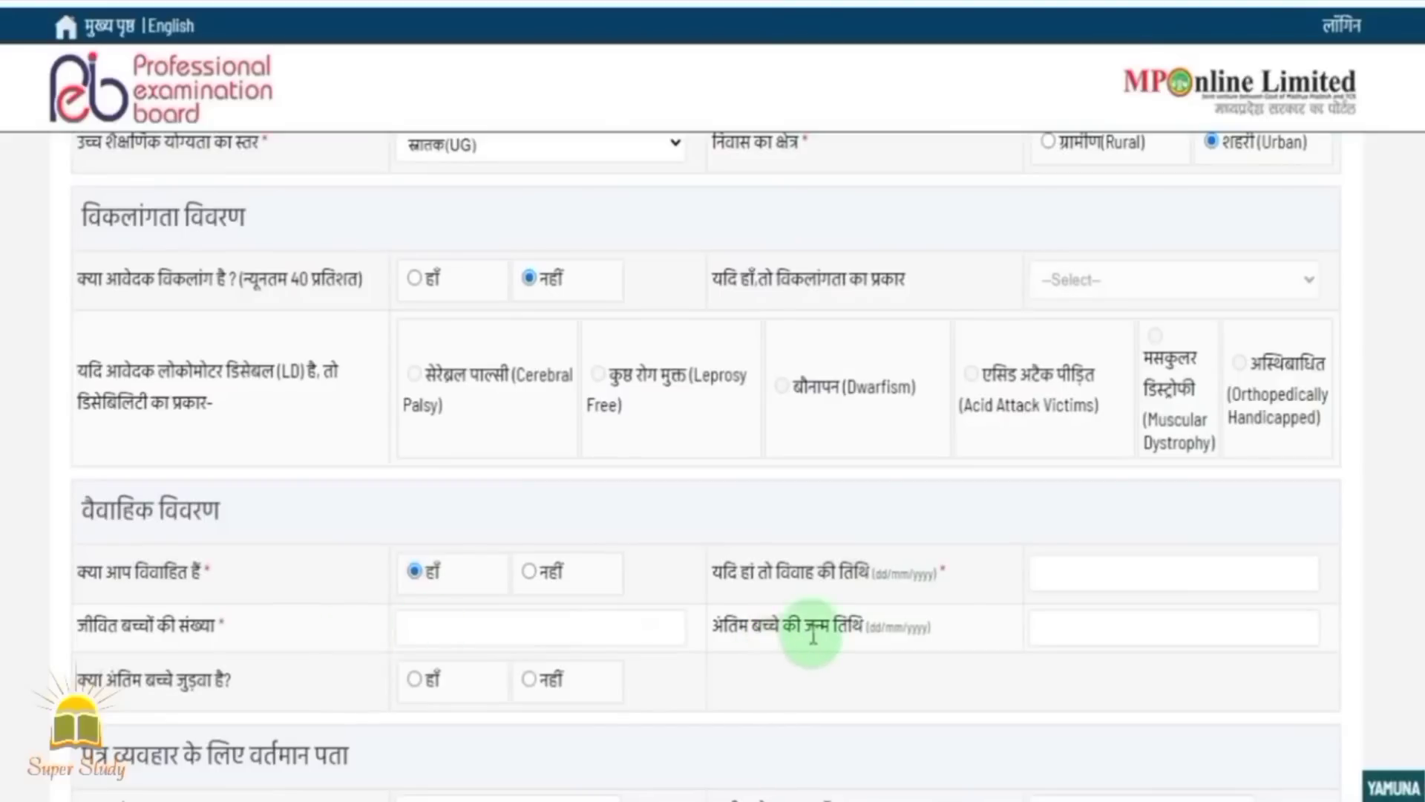
left_click(529, 572)
scroll(700, 678, "down", 2)
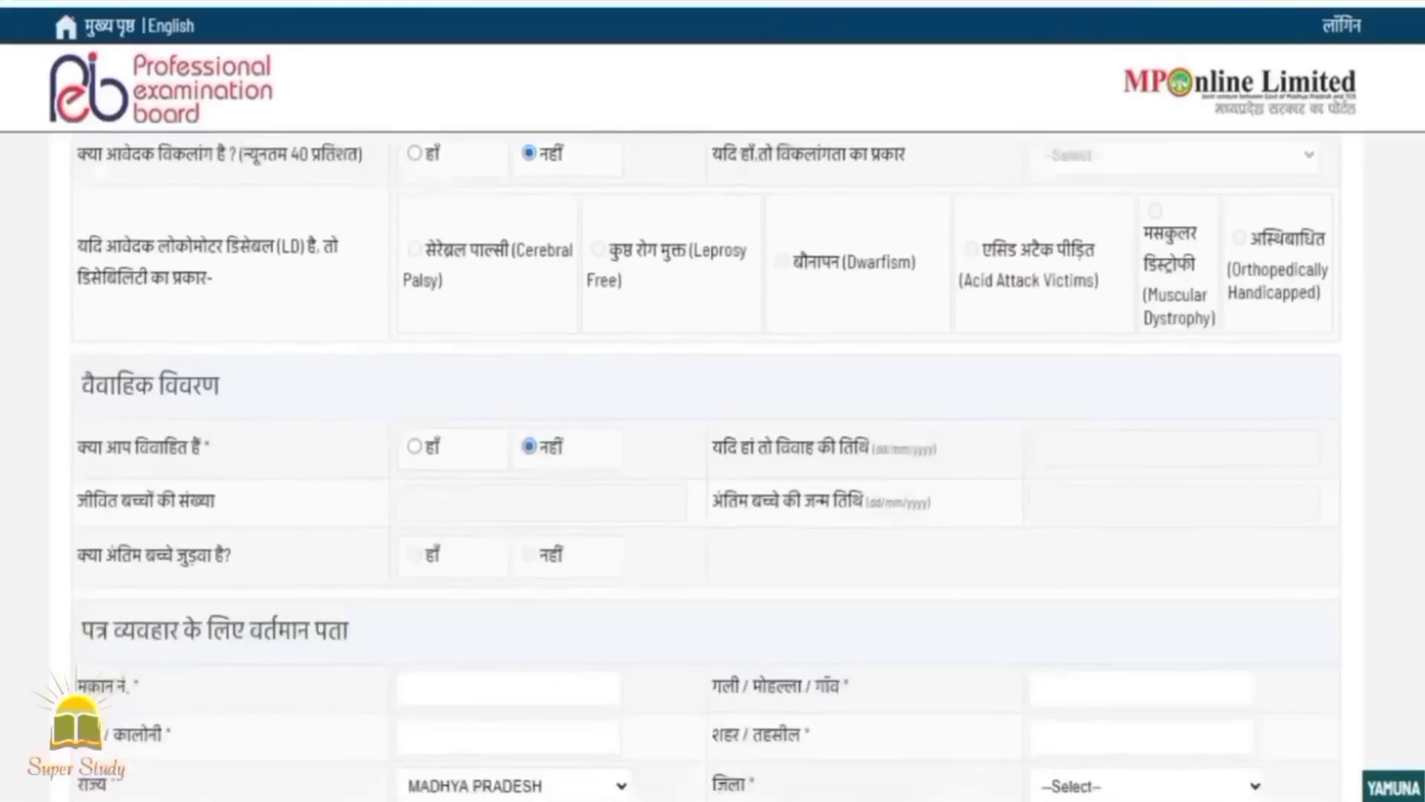
scroll(839, 508, "down", 2)
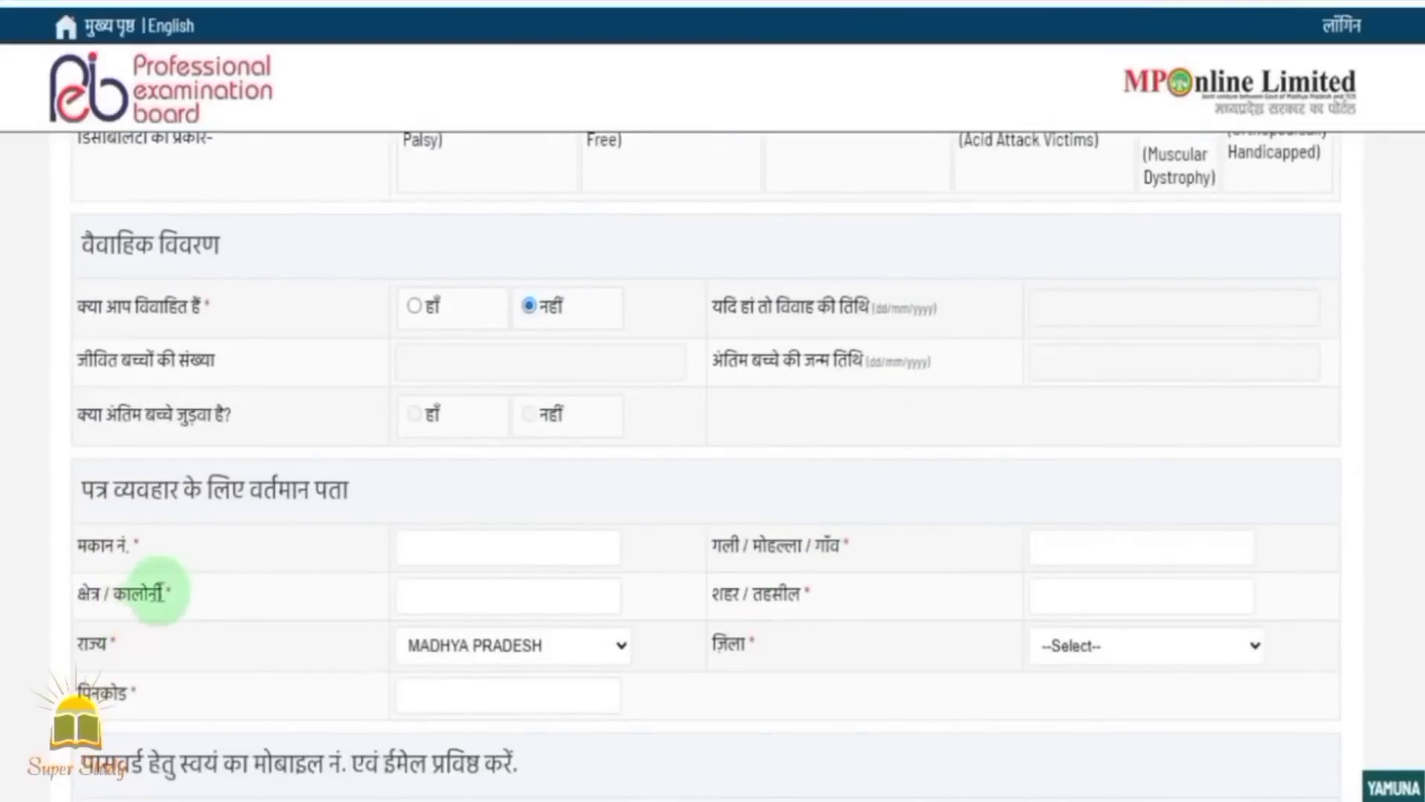
Enter the house number and colony, and choose RAJASTHAN as the state.
left_click(501, 557)
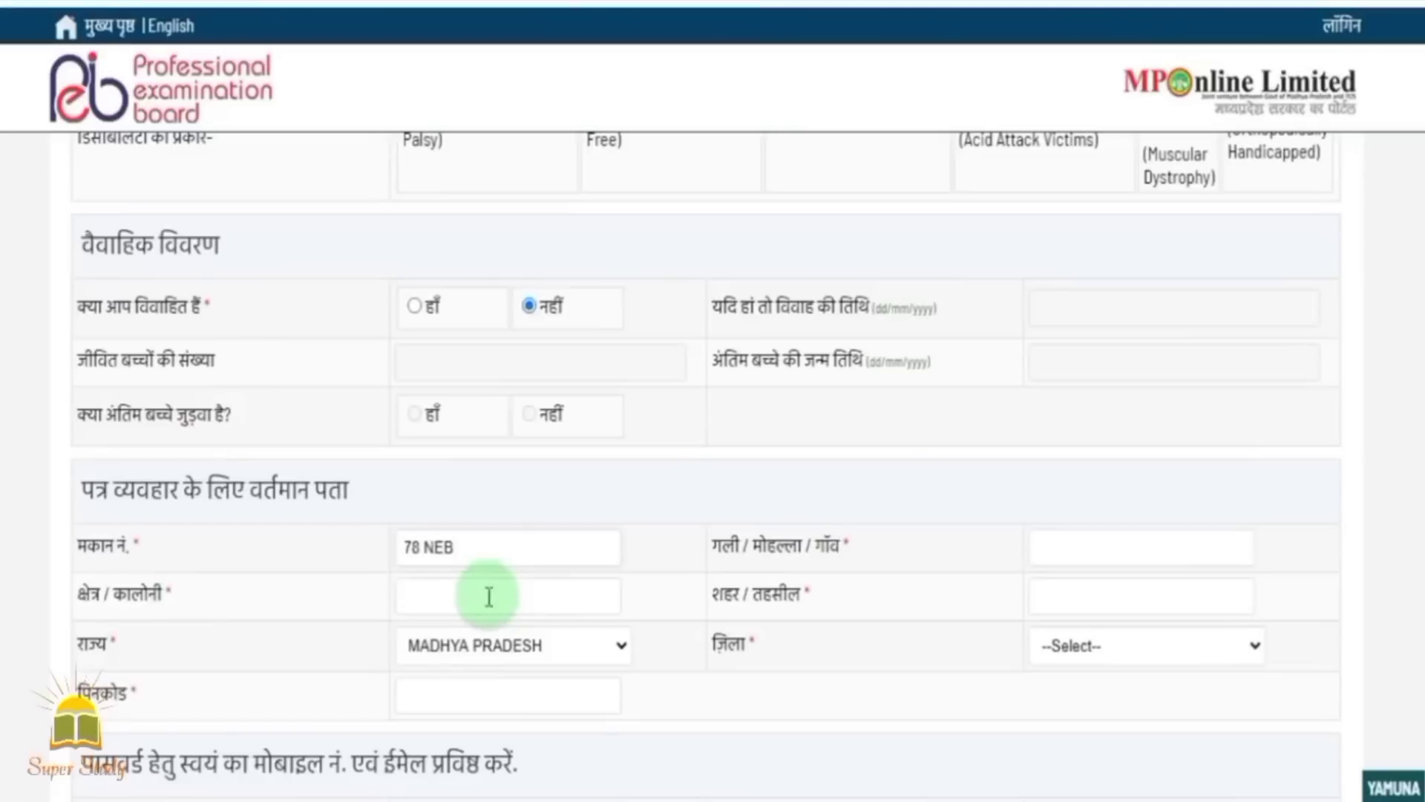
left_click(489, 597)
left_click(614, 645)
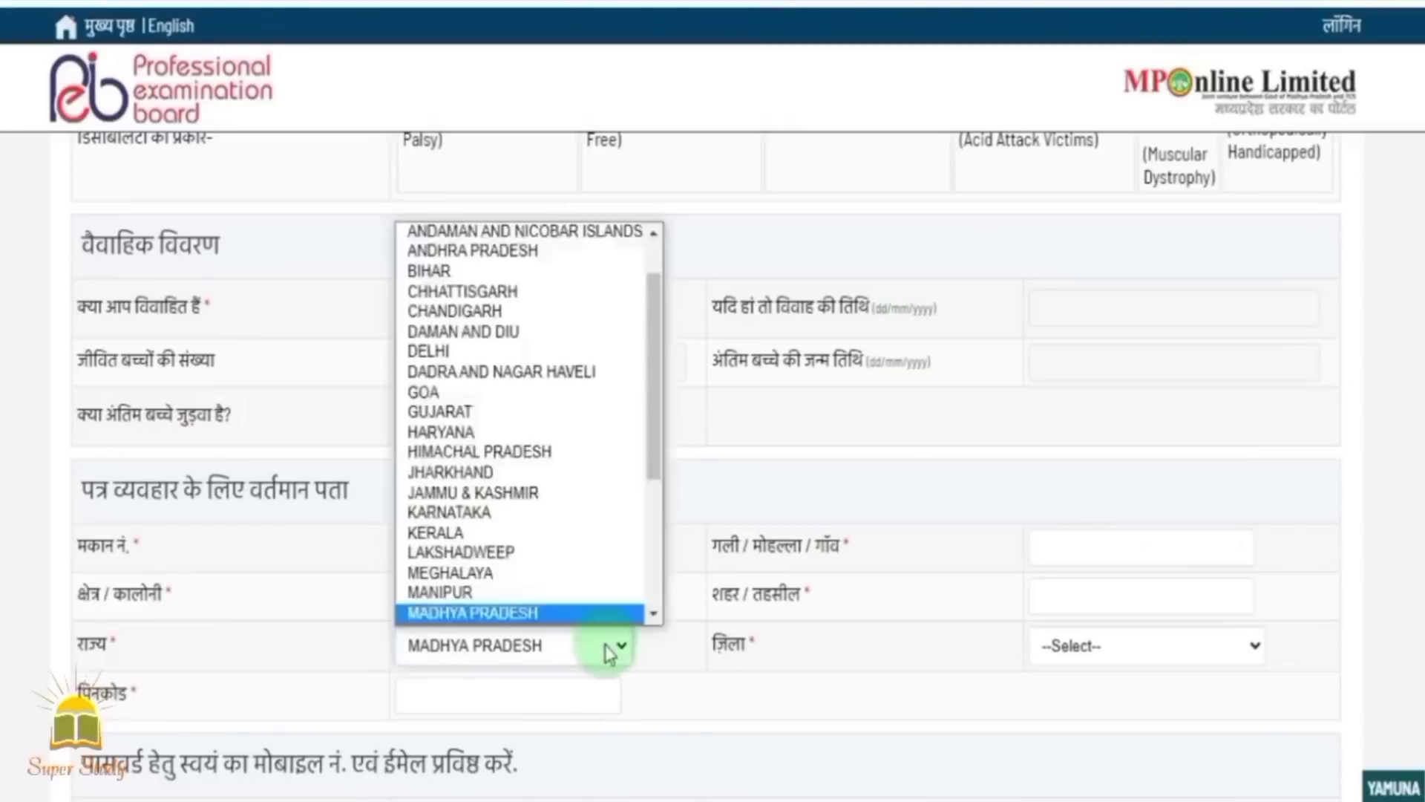
scroll(652, 461, "down", 4)
left_click(546, 504)
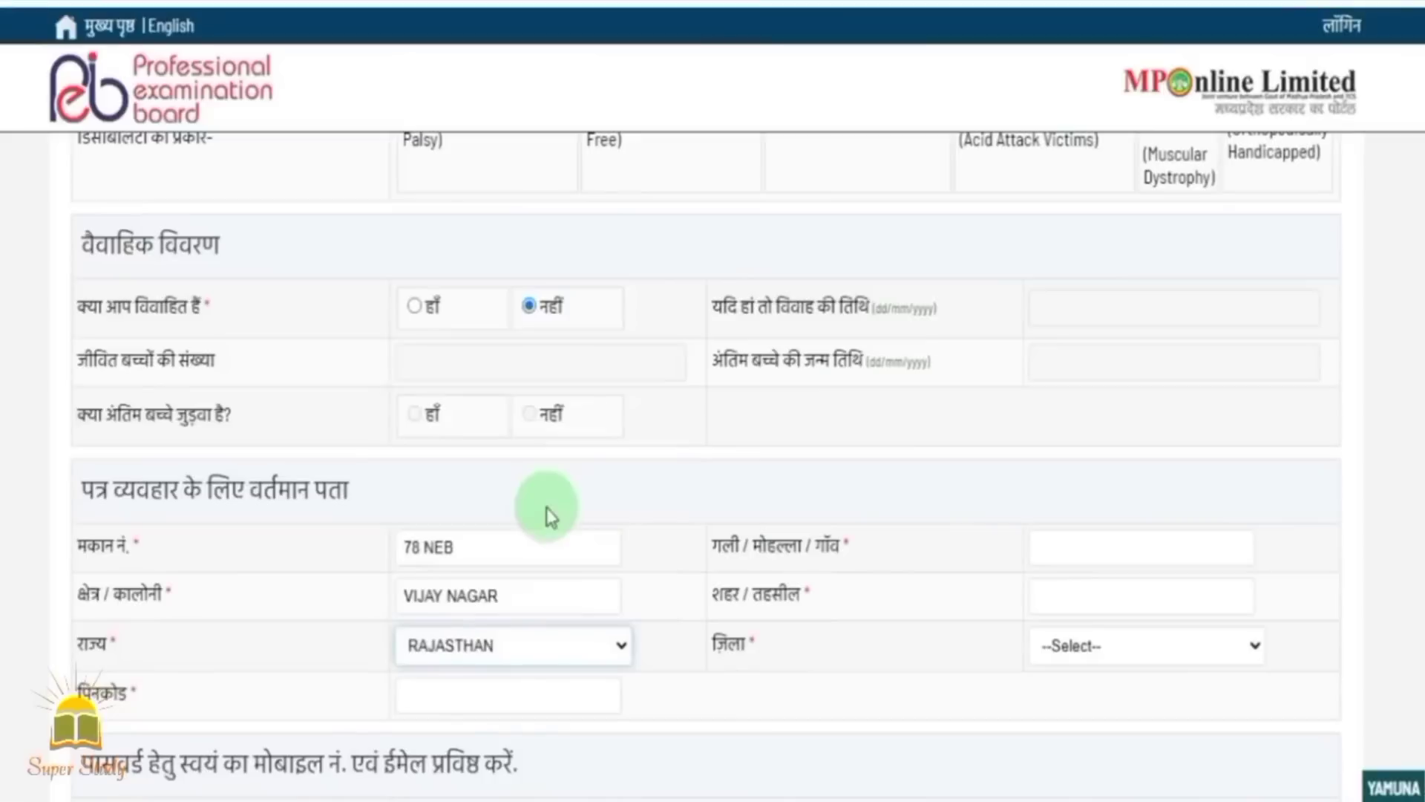
Enter the address pincode, street/village and city/tehsil.
left_click(514, 695)
type("301001")
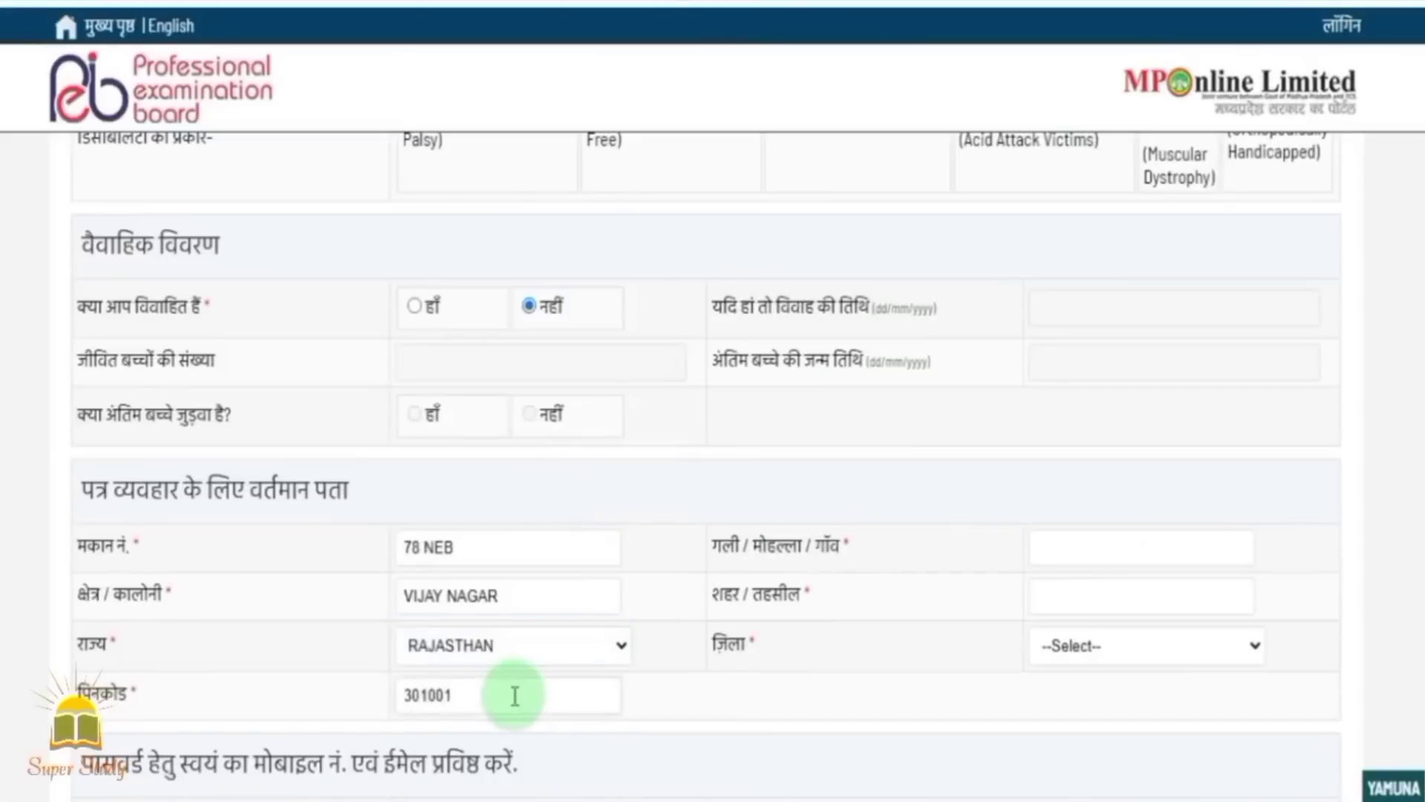
left_click(1111, 561)
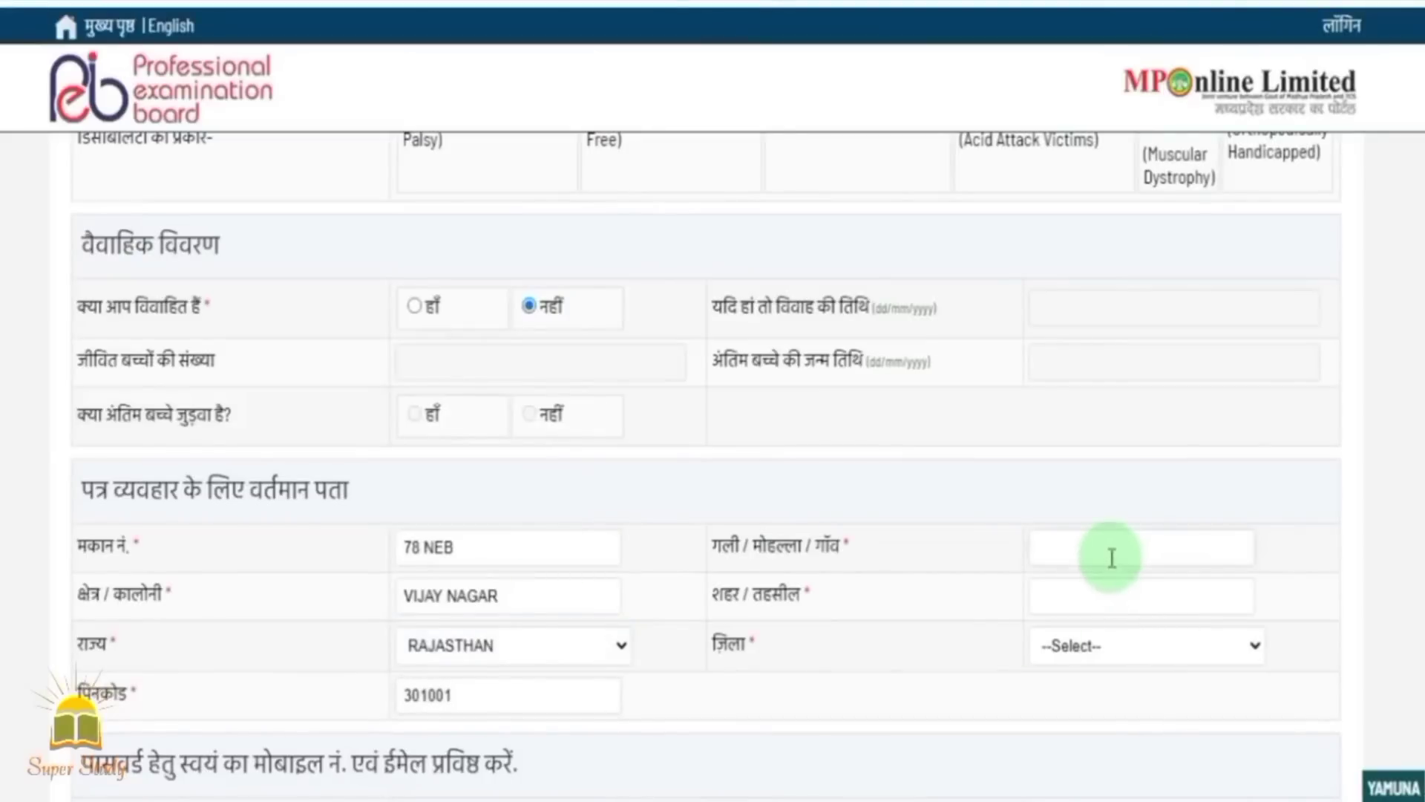
type("ALWAR")
left_click(1098, 590)
type("A")
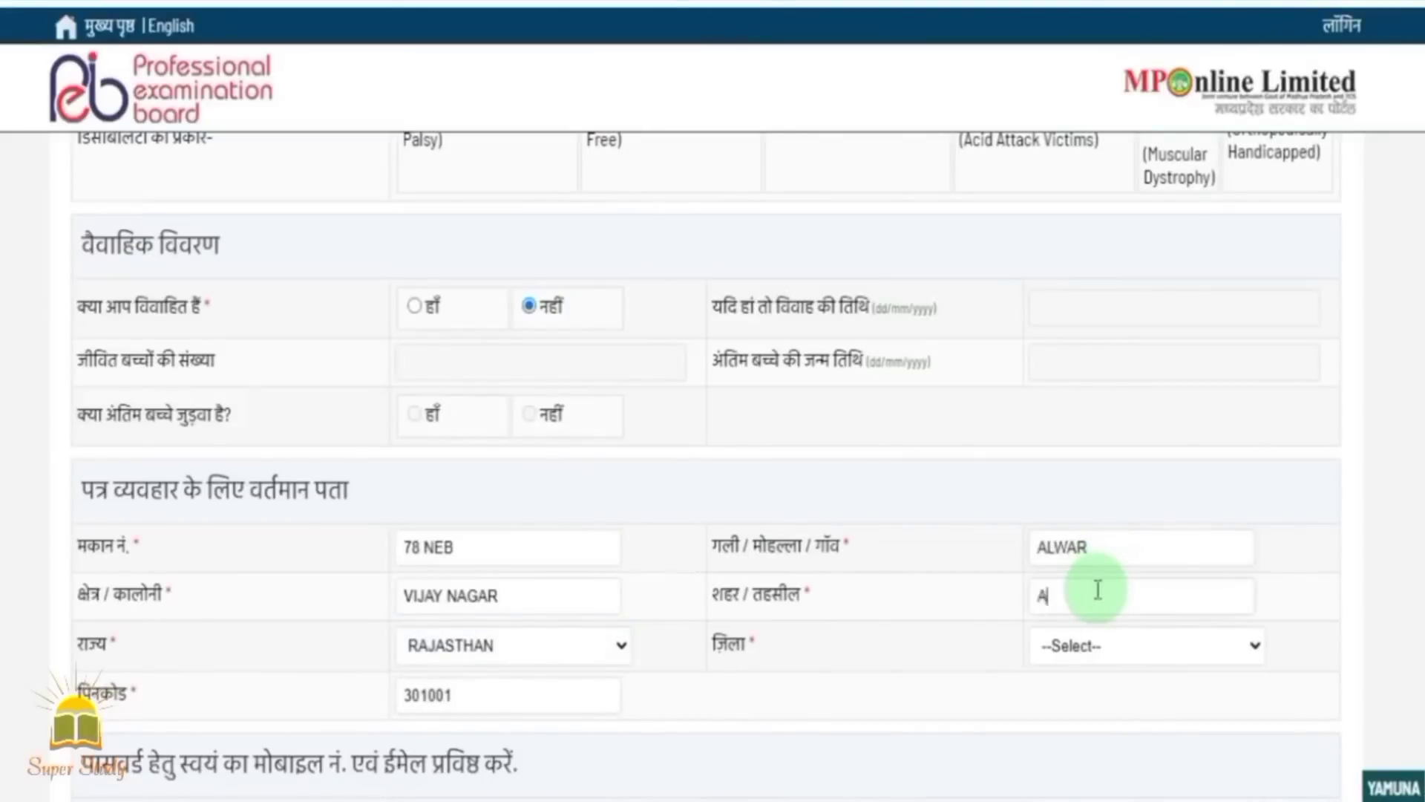
type("LWAR")
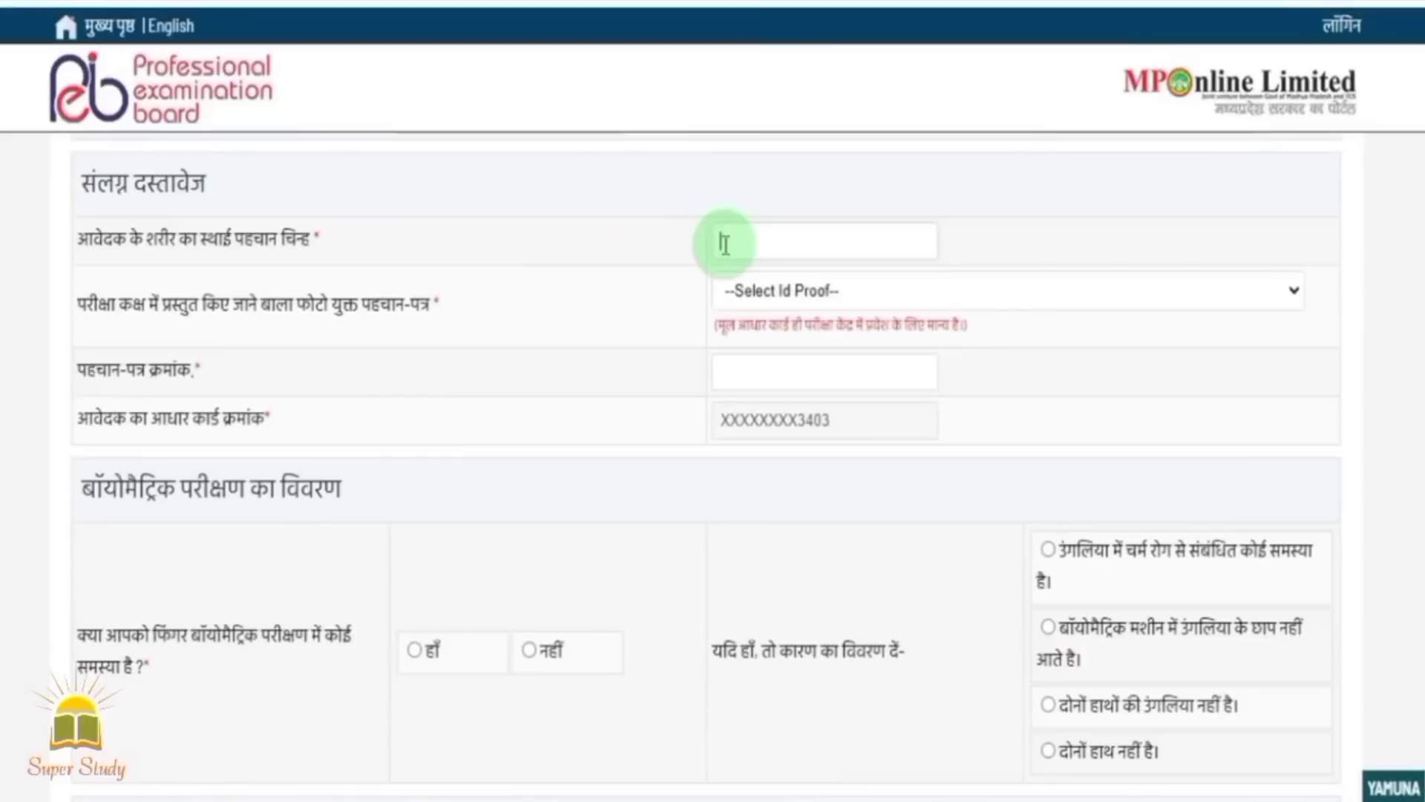
Enter NO MARK as the body mark and choose आधार कार्ड as the photo ID proof.
type("MARK")
left_click(773, 286)
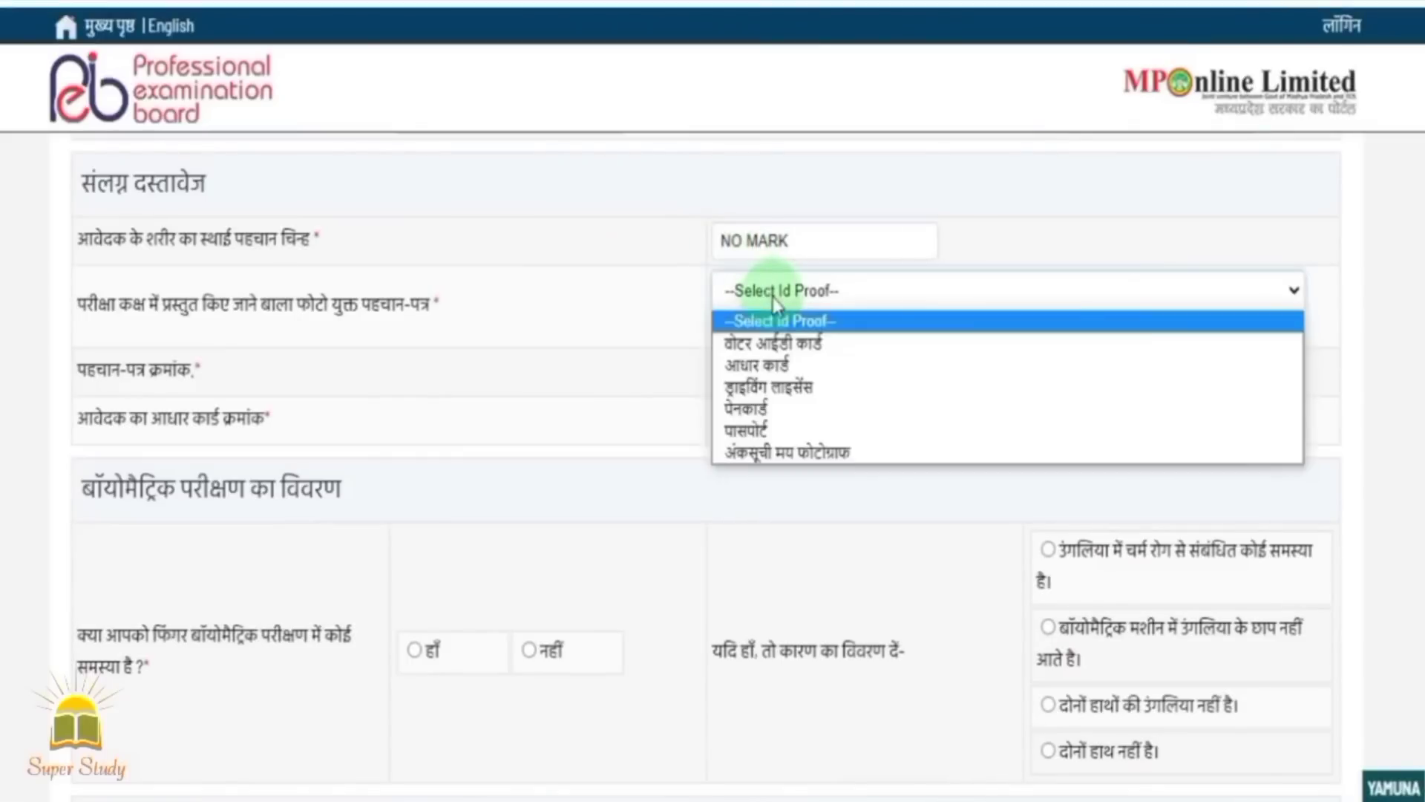
left_click(801, 364)
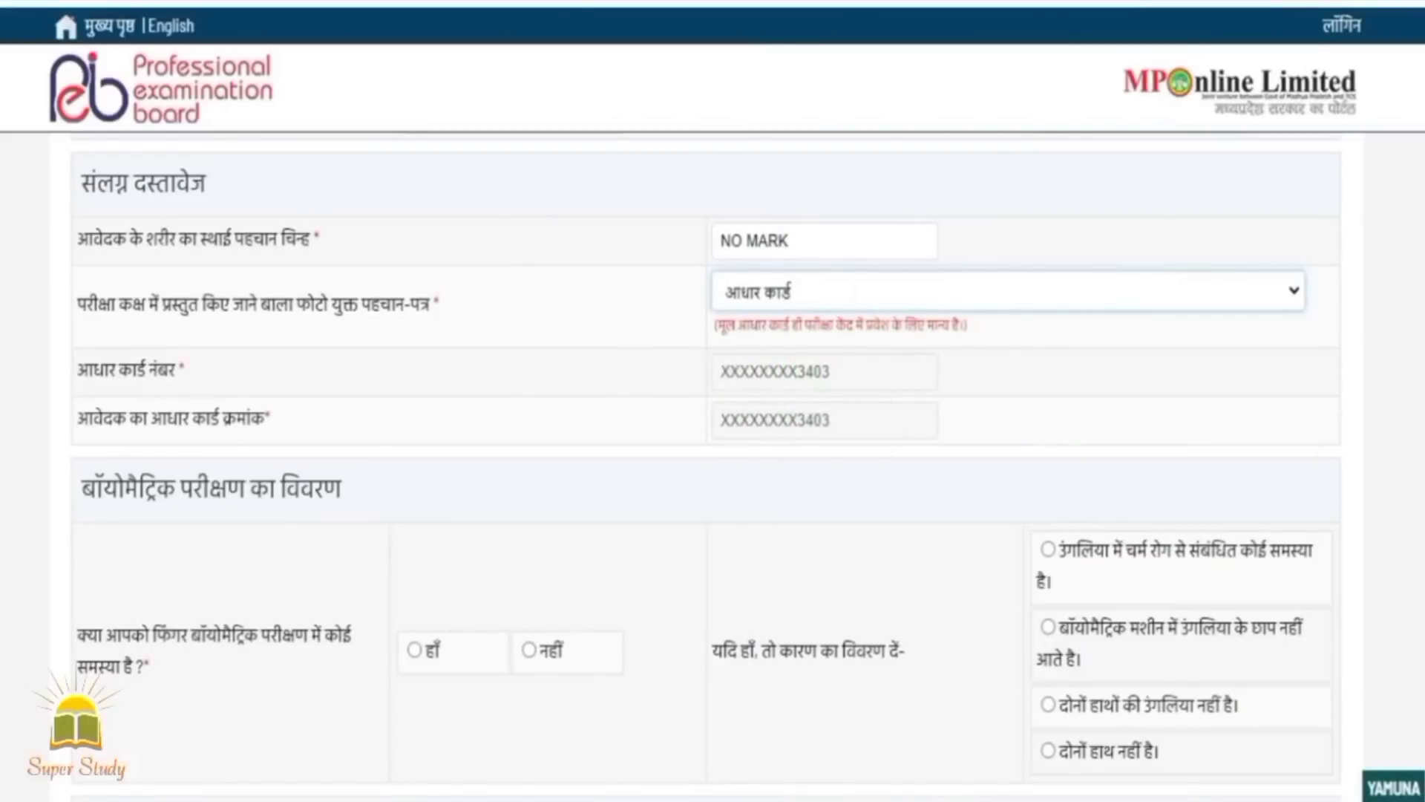
Answer नहीं to the fingerprint biometric problem question.
scroll(744, 416, "down", 1)
scroll(706, 471, "down", 3)
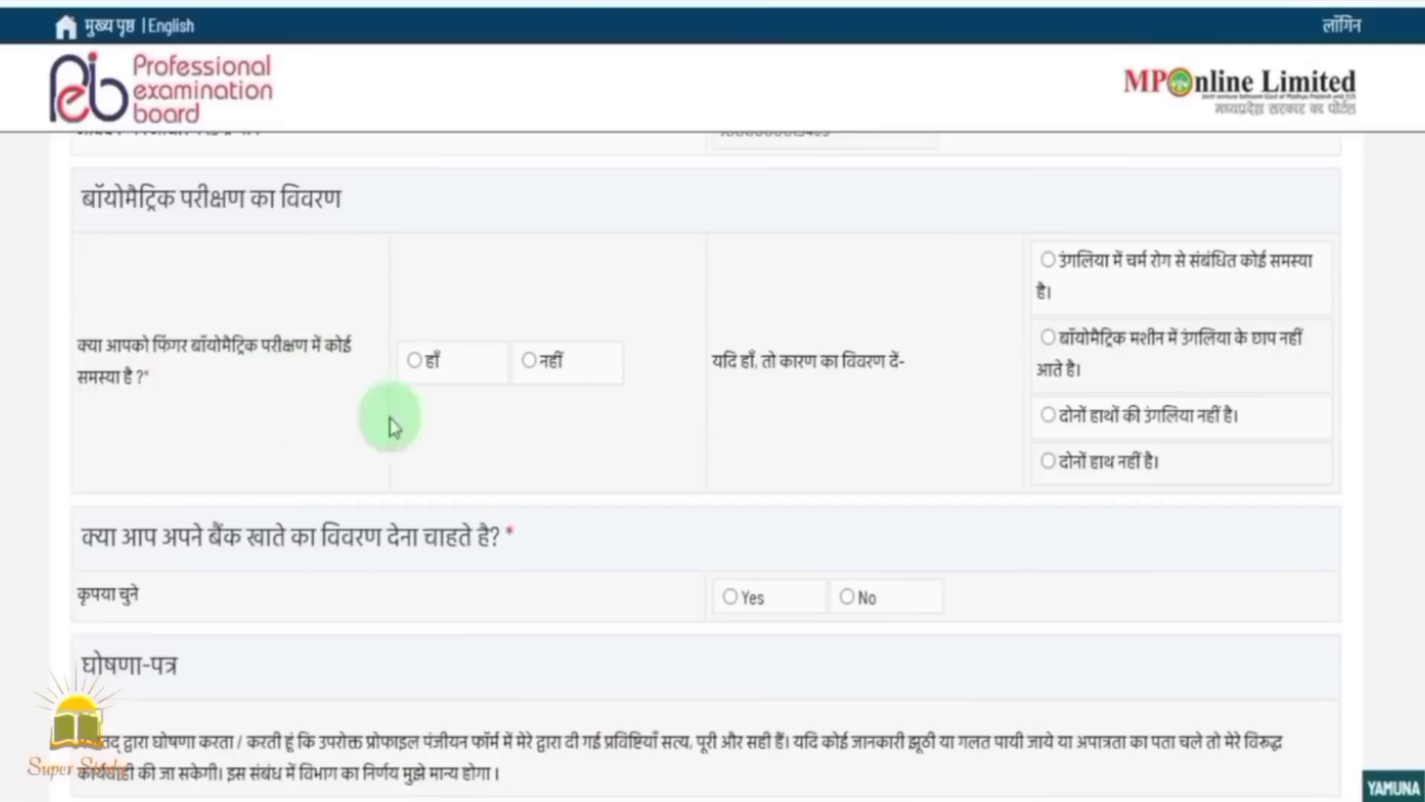
left_click(527, 362)
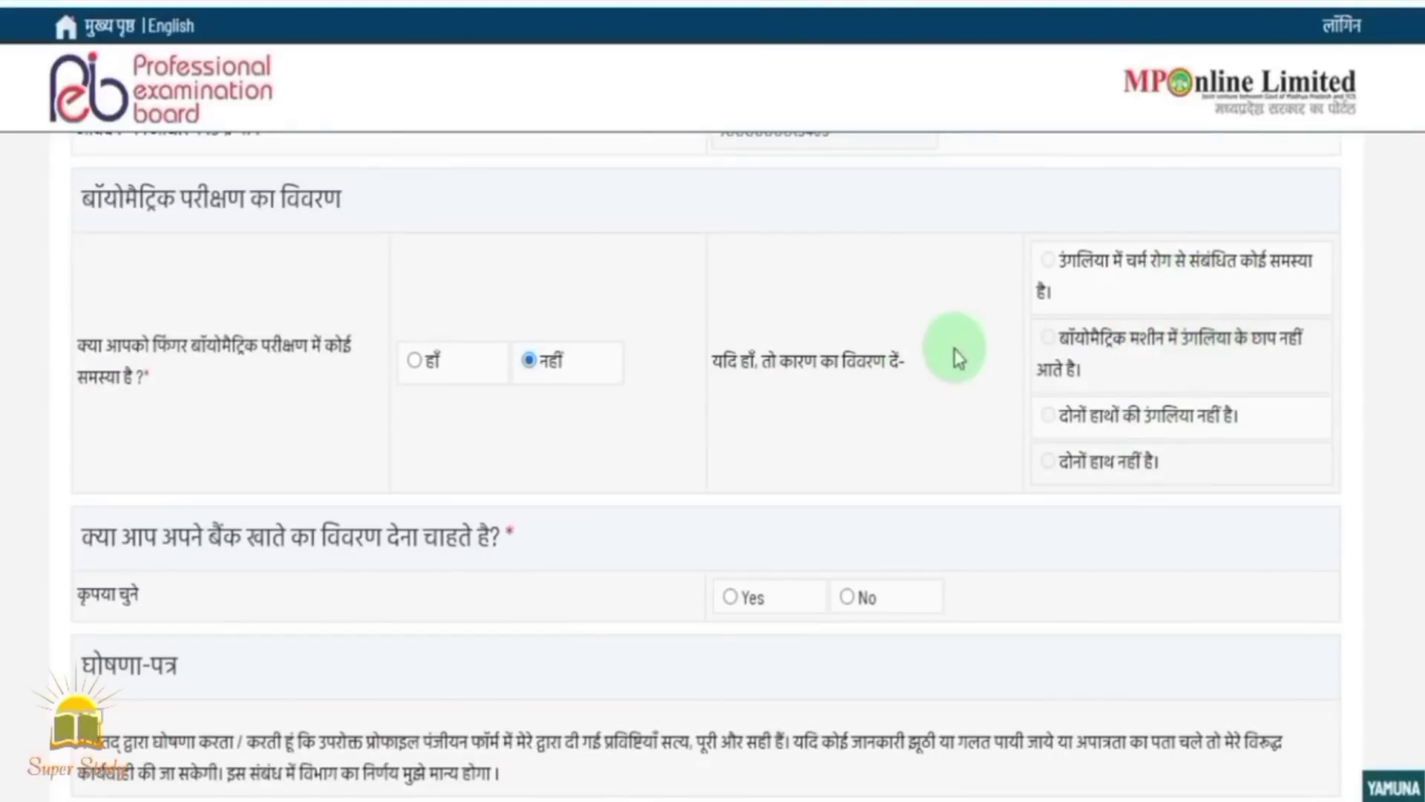
scroll(712, 468, "down", 2)
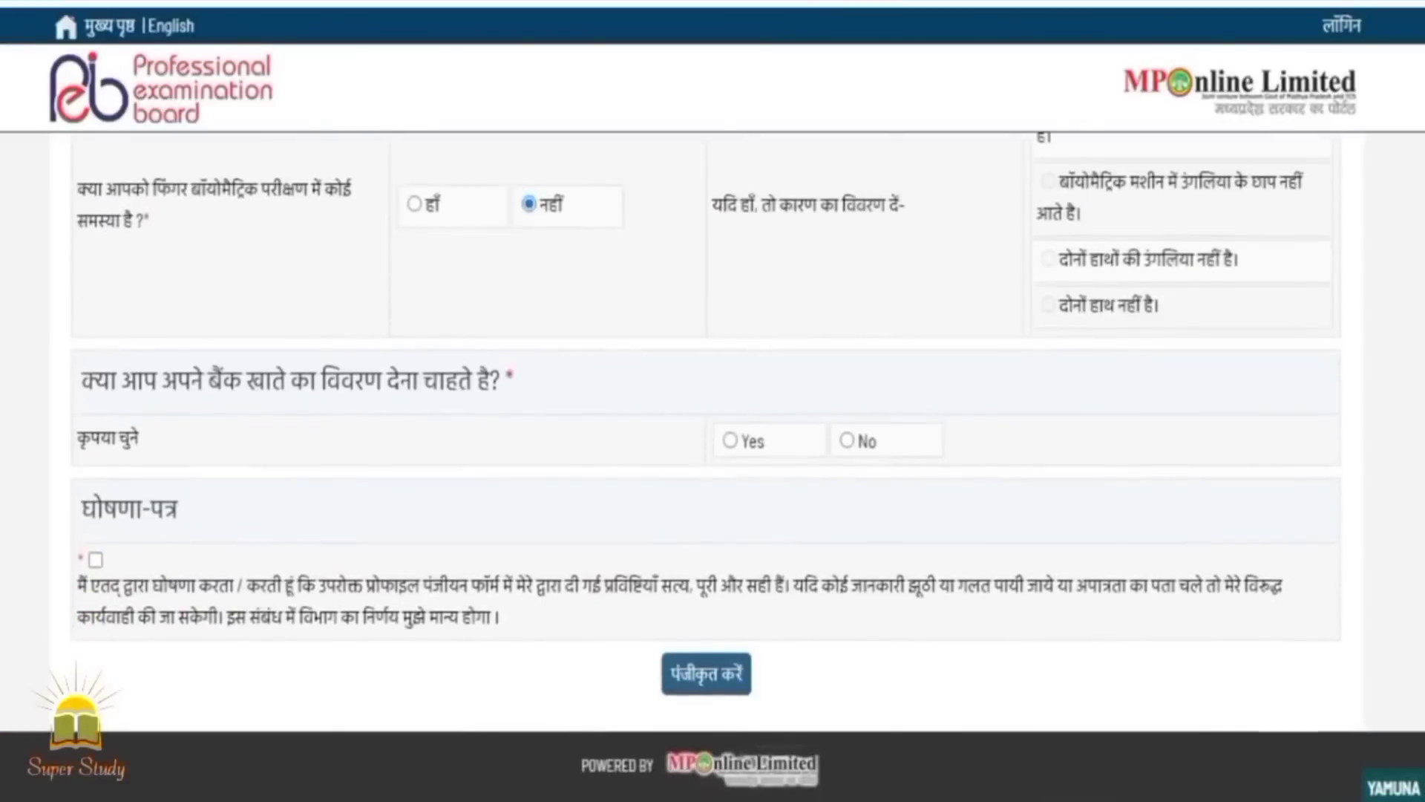
Choose Yes for bank details and select Enter IFSC Code as the bank identification method.
left_click(730, 442)
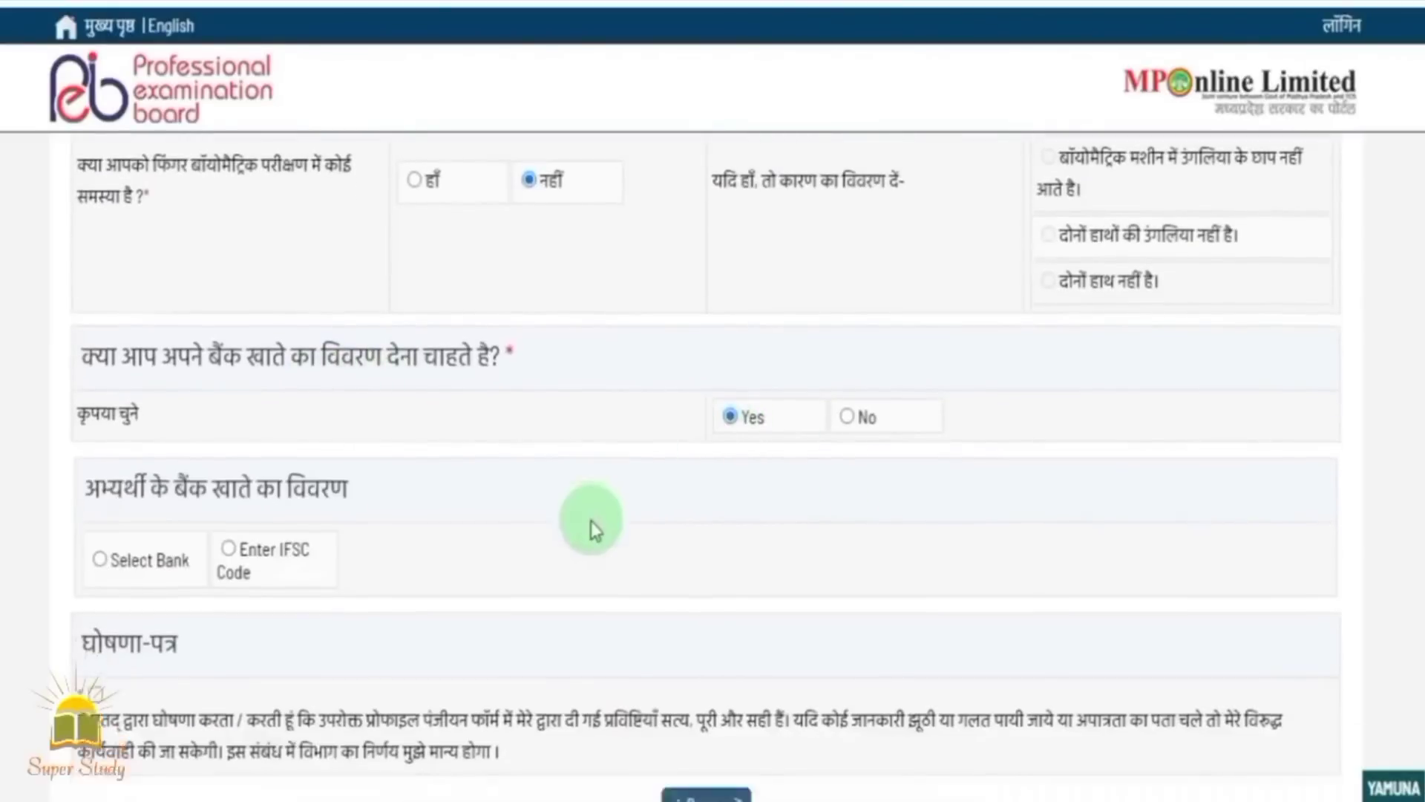
left_click(228, 572)
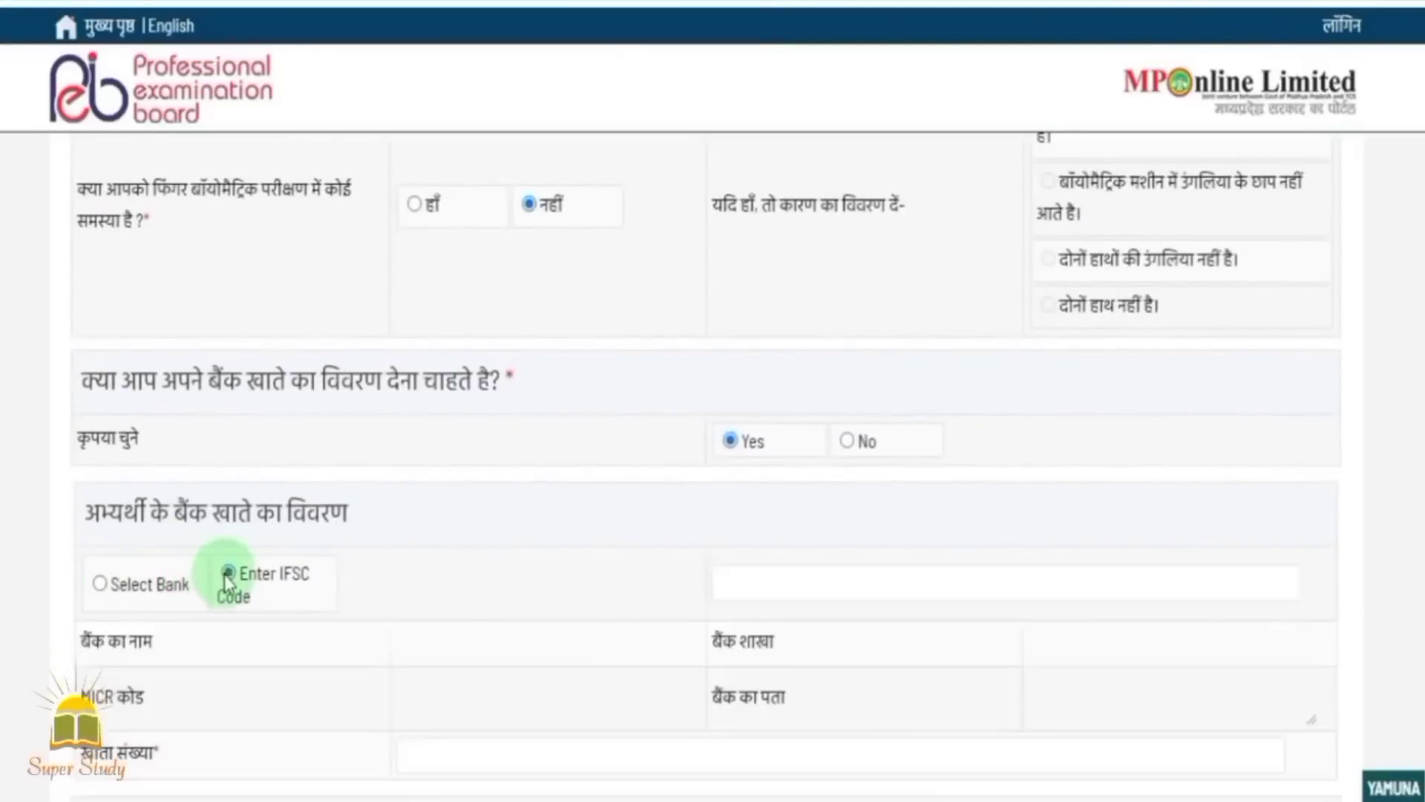
scroll(455, 579, "down", 2)
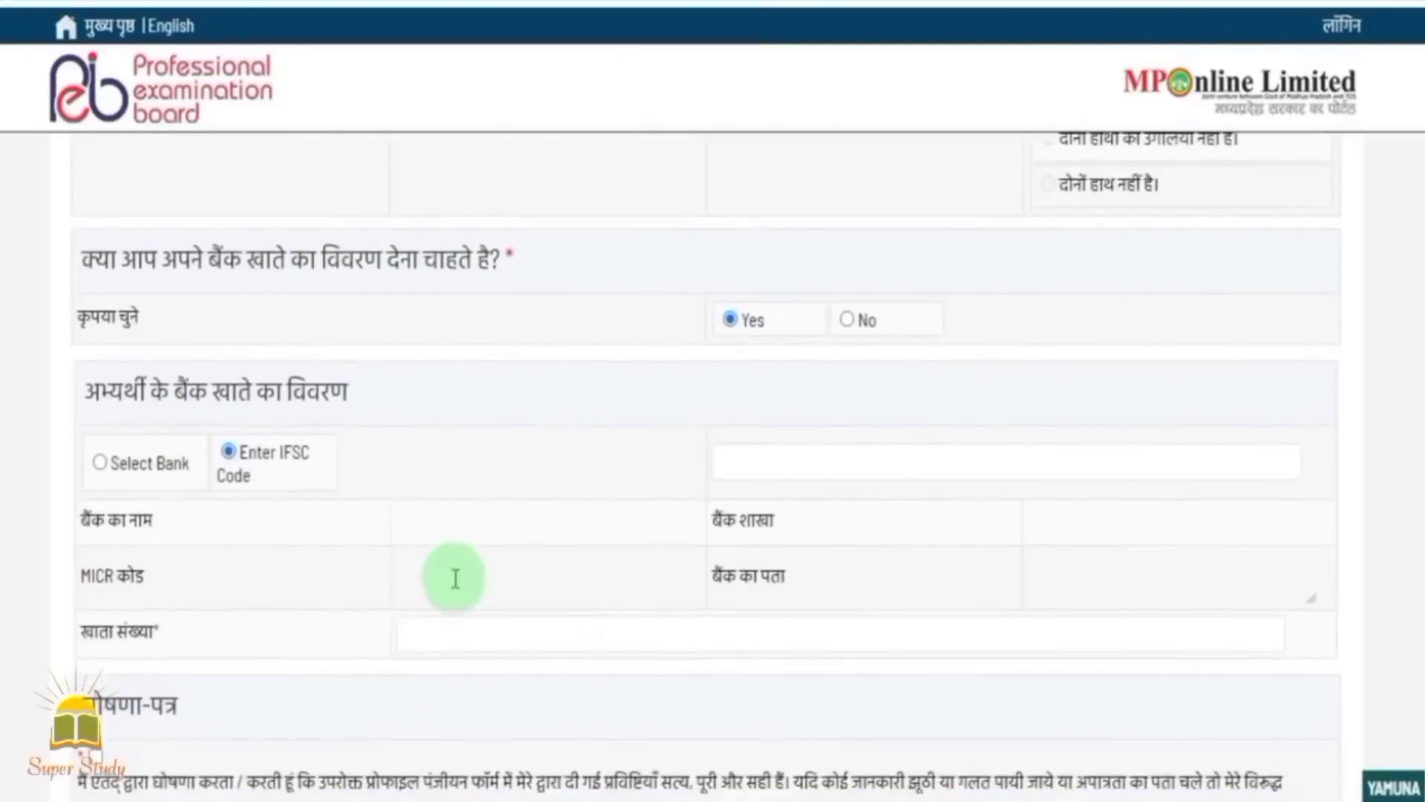
left_click(806, 465)
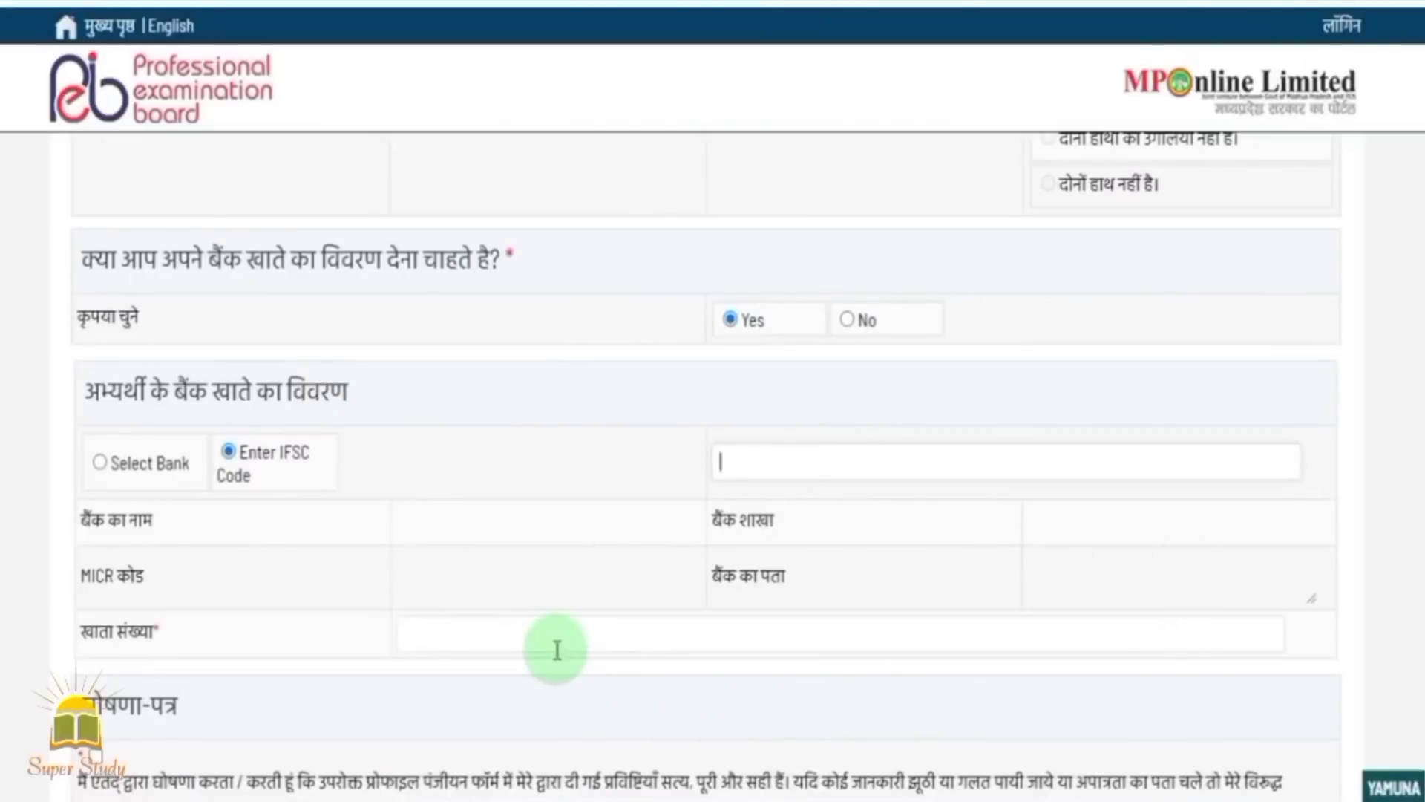
Accept the declaration and register the form with पंजीकृत करें.
scroll(386, 586, "down", 3)
left_click(96, 559)
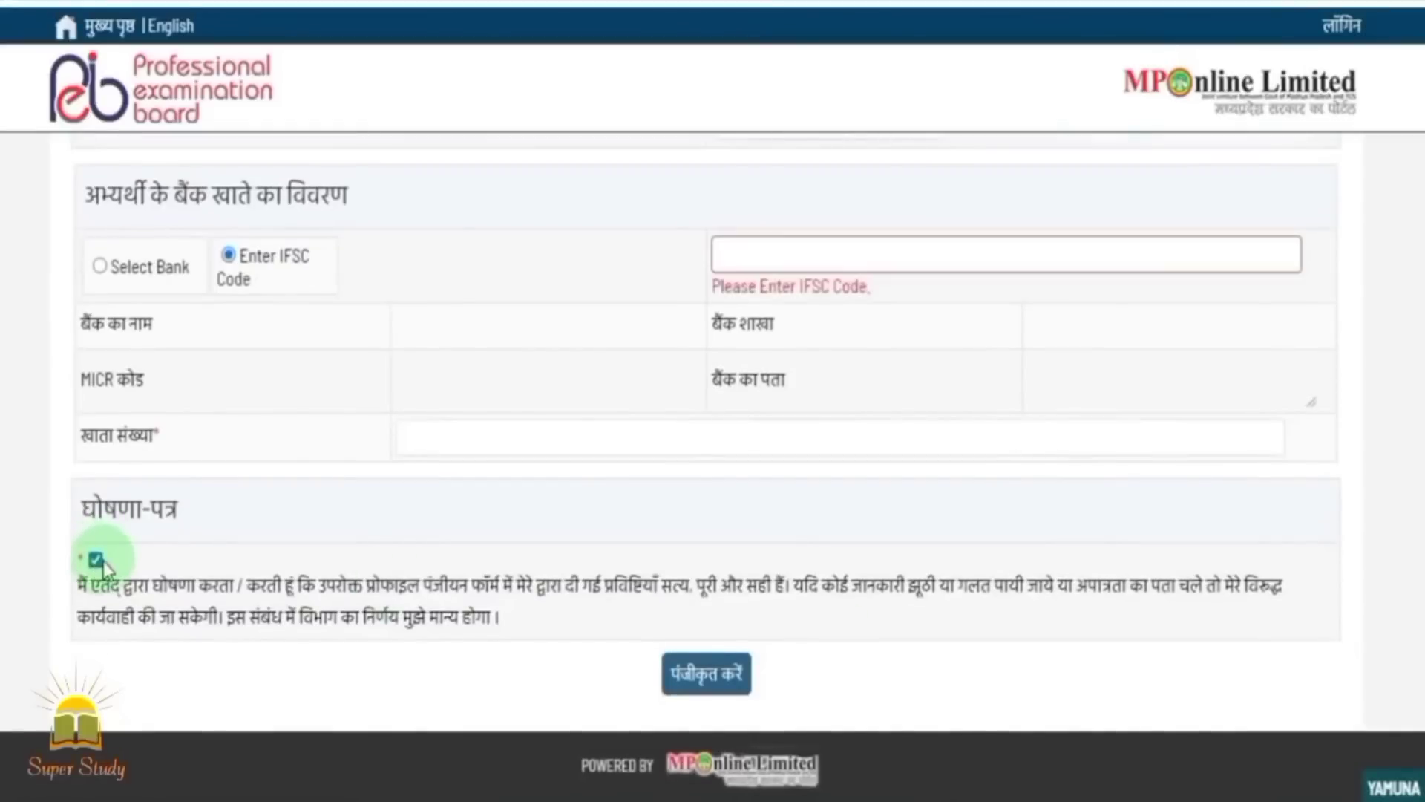
left_click(701, 698)
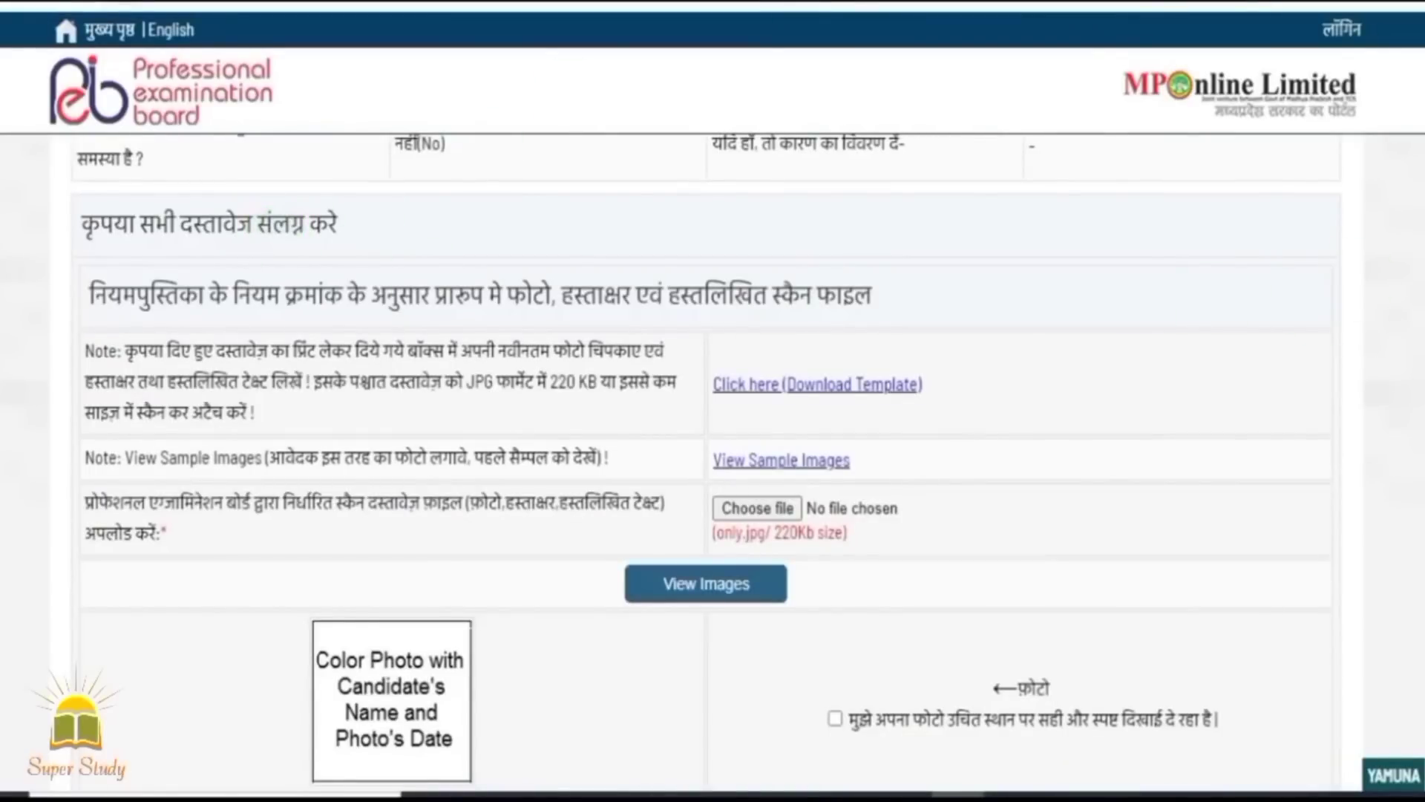
scroll(356, 248, "down", 2)
scroll(707, 460, "down", 1)
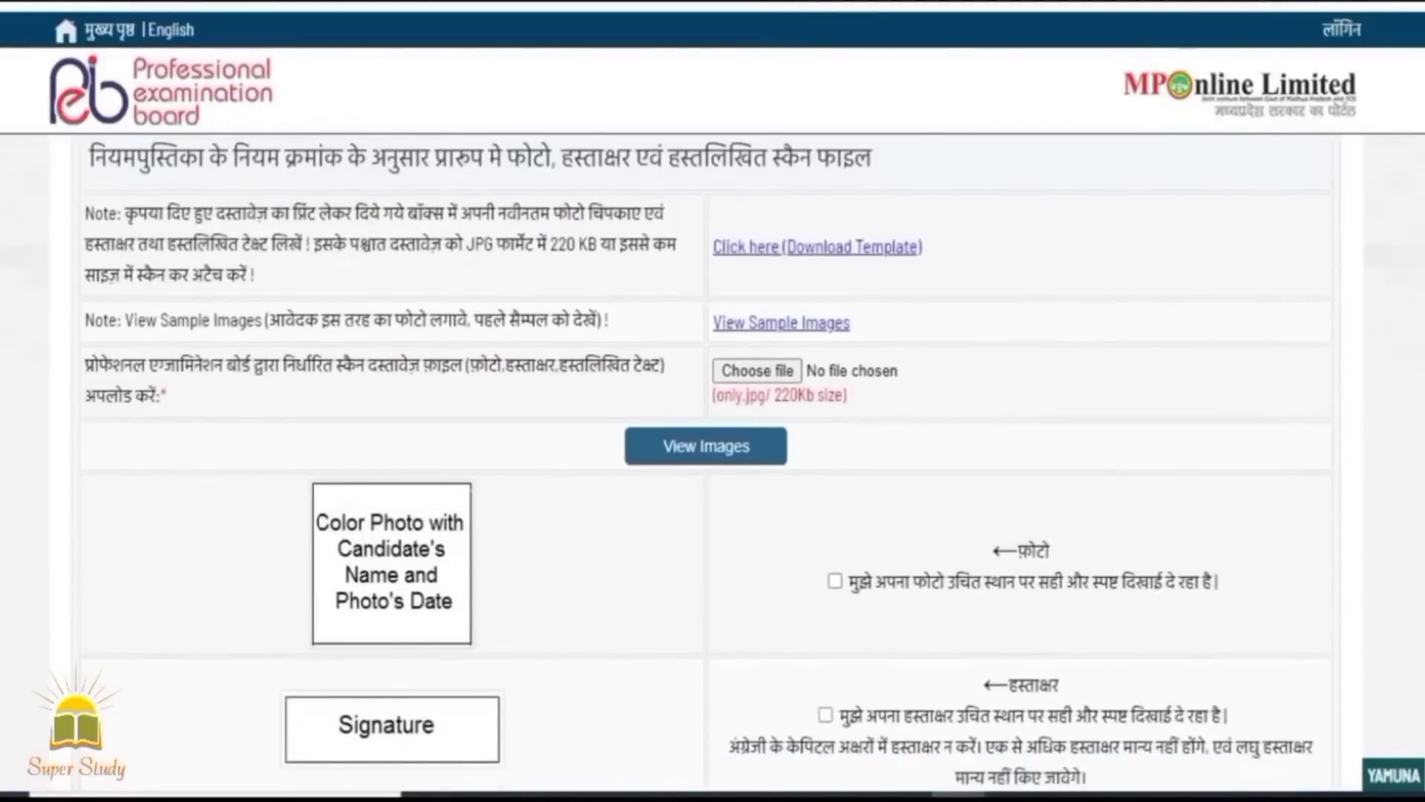